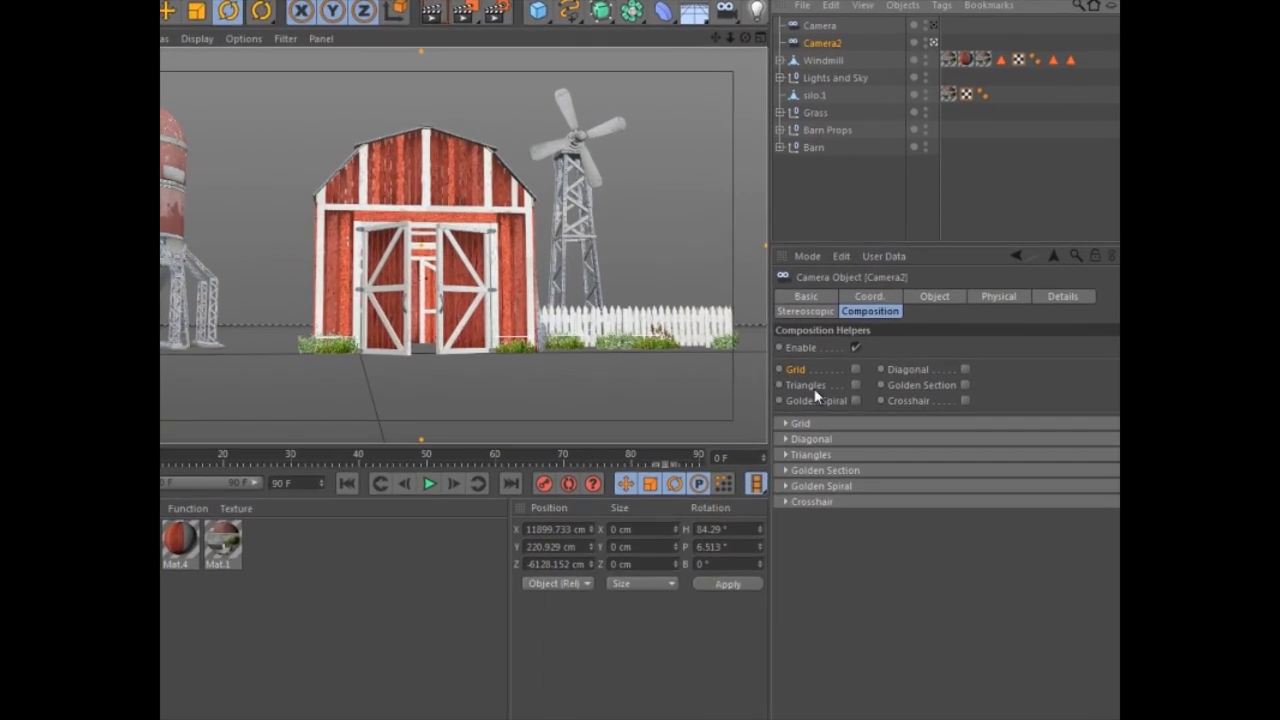
Step: Enable Camera2's Grid and Golden Section composition guides, then scroll down for the rest
click(852, 383)
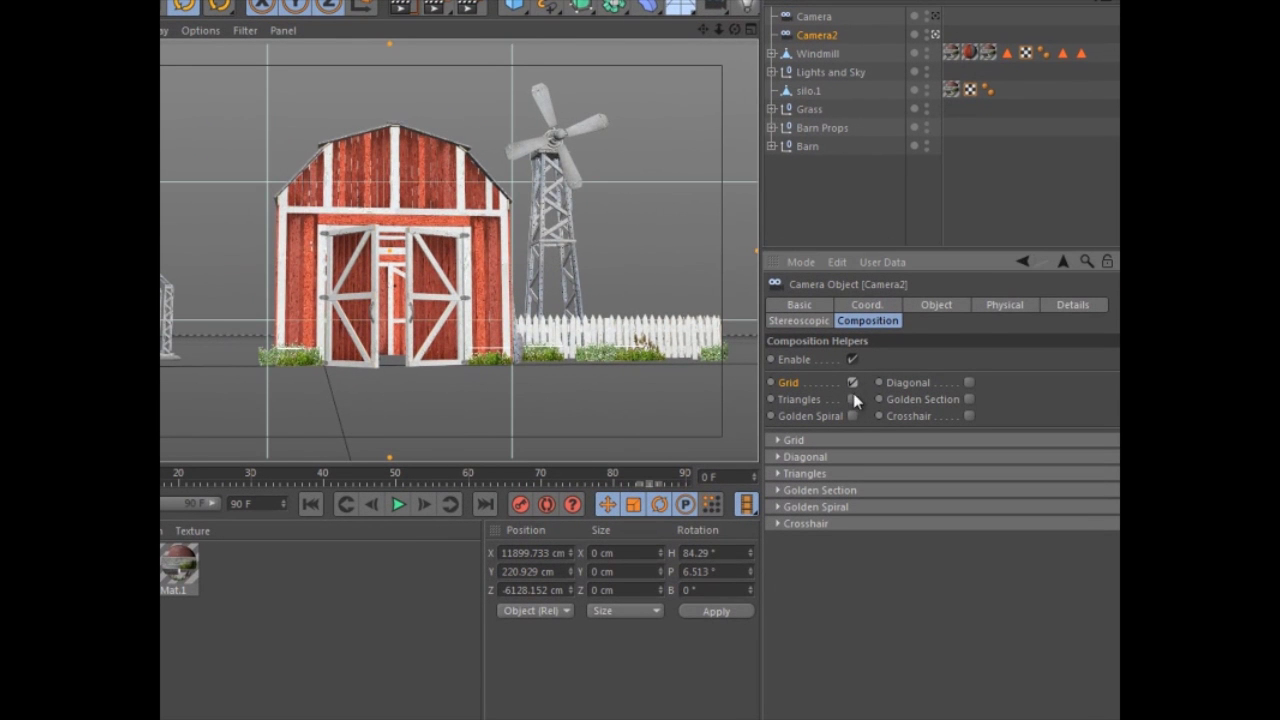
click(969, 399)
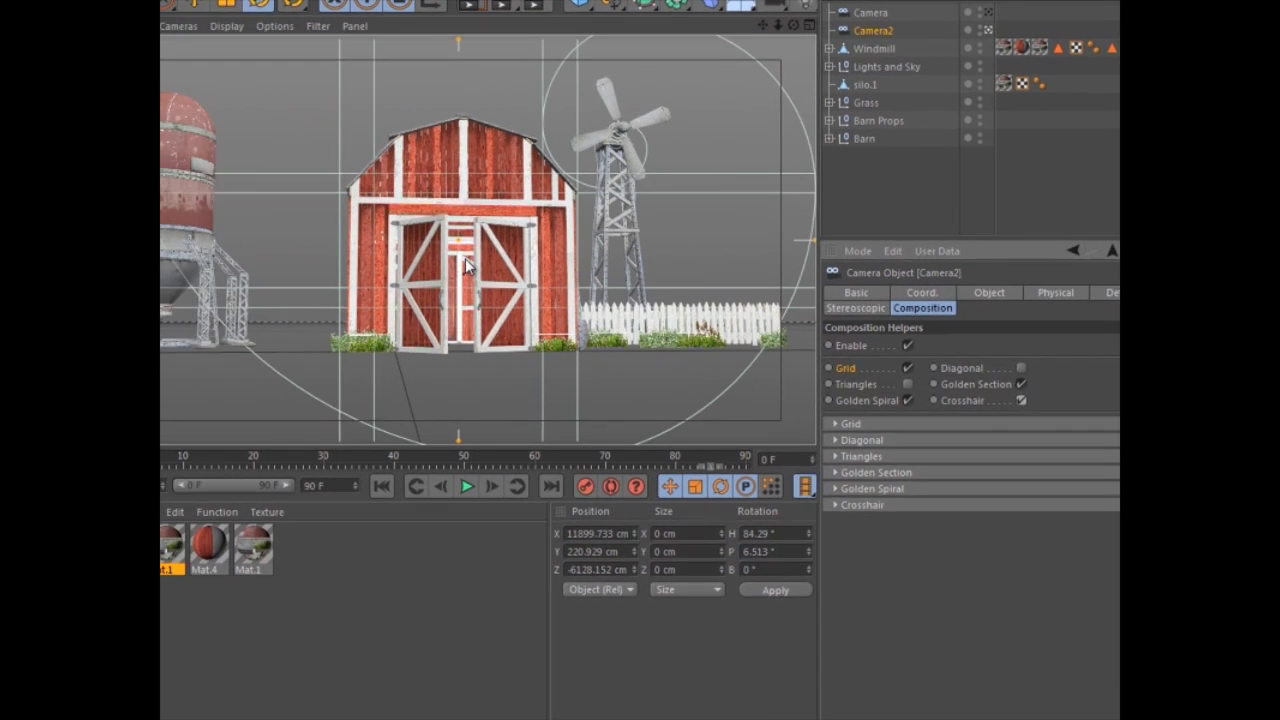
scroll(512, 270, down, 1)
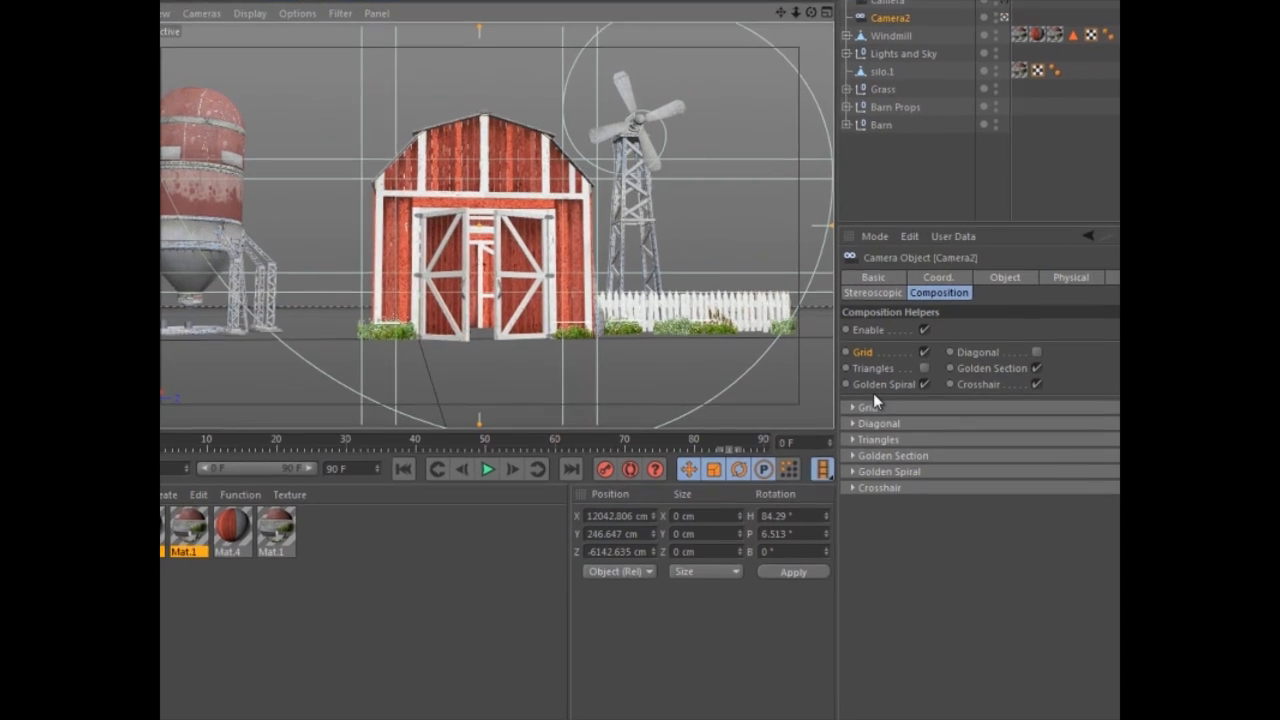
Step: Expand Camera2's Grid and Golden Spiral settings and recolor the golden spiral green
click(898, 411)
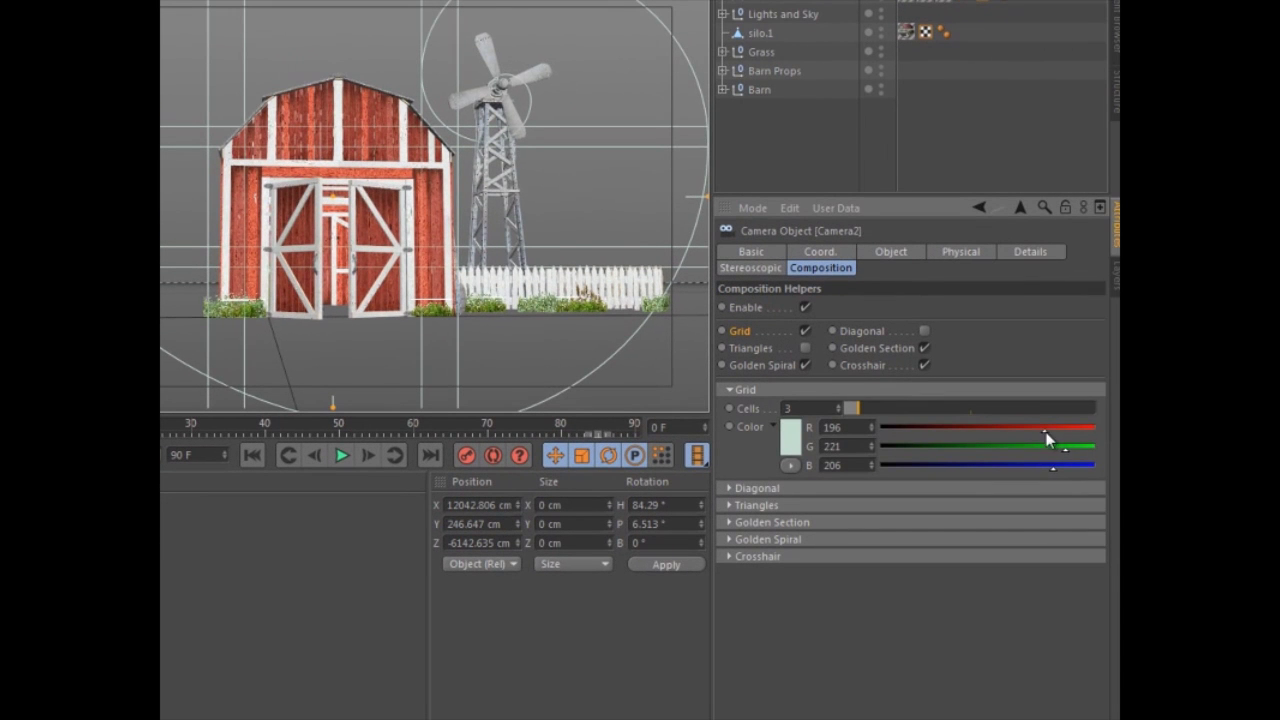
click(727, 539)
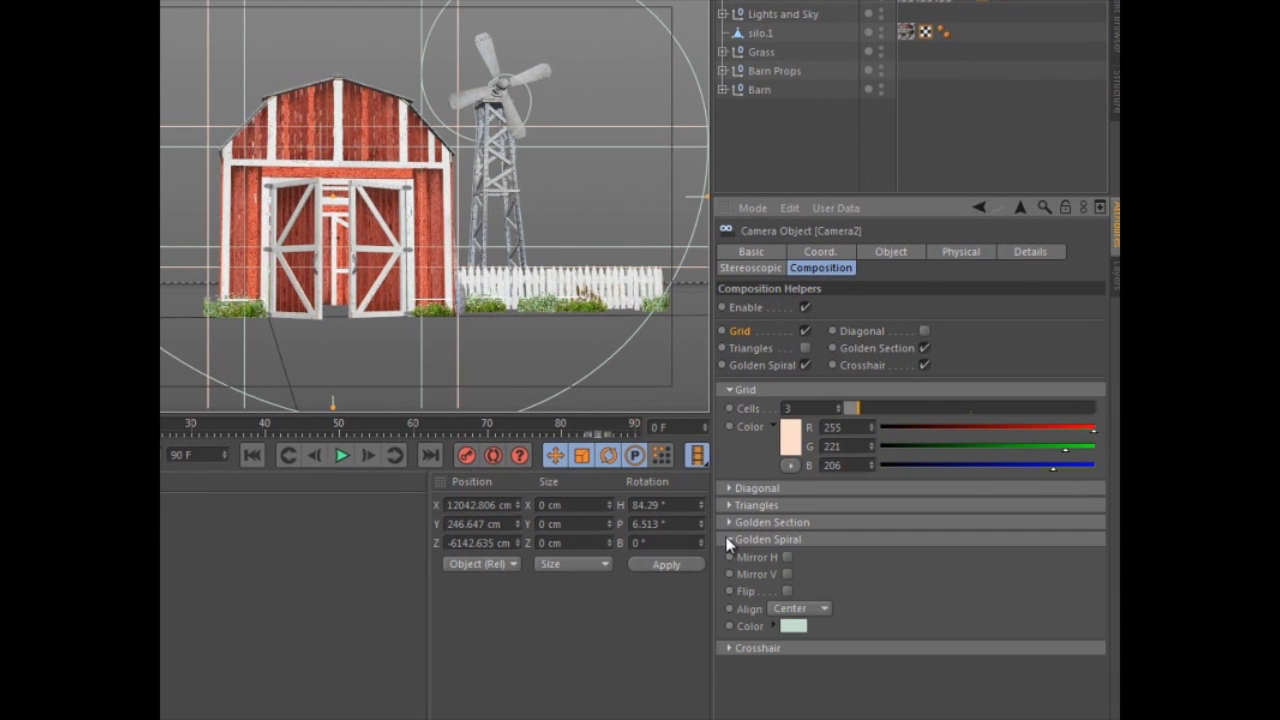
click(789, 555)
click(803, 628)
click(801, 578)
click(768, 712)
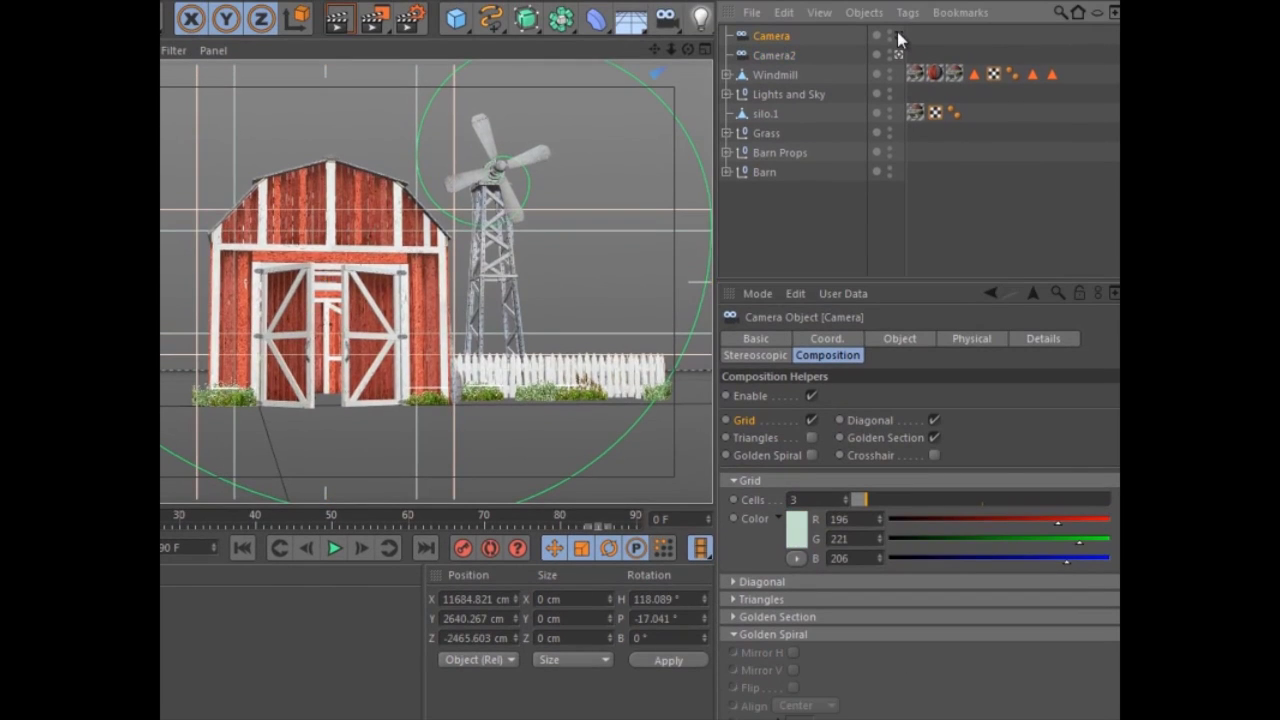
Step: Tint the first Camera's composition grid pink and view the barn through the cameras
click(897, 35)
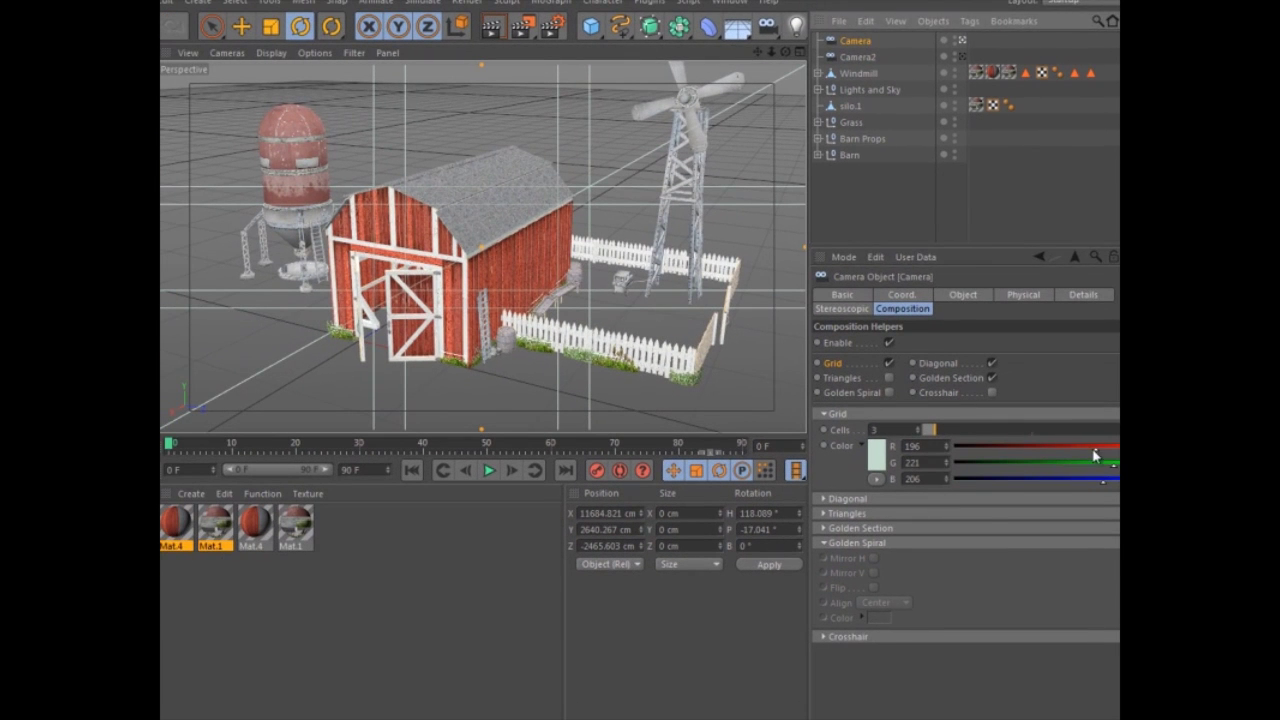
drag(1094, 448, 1118, 448)
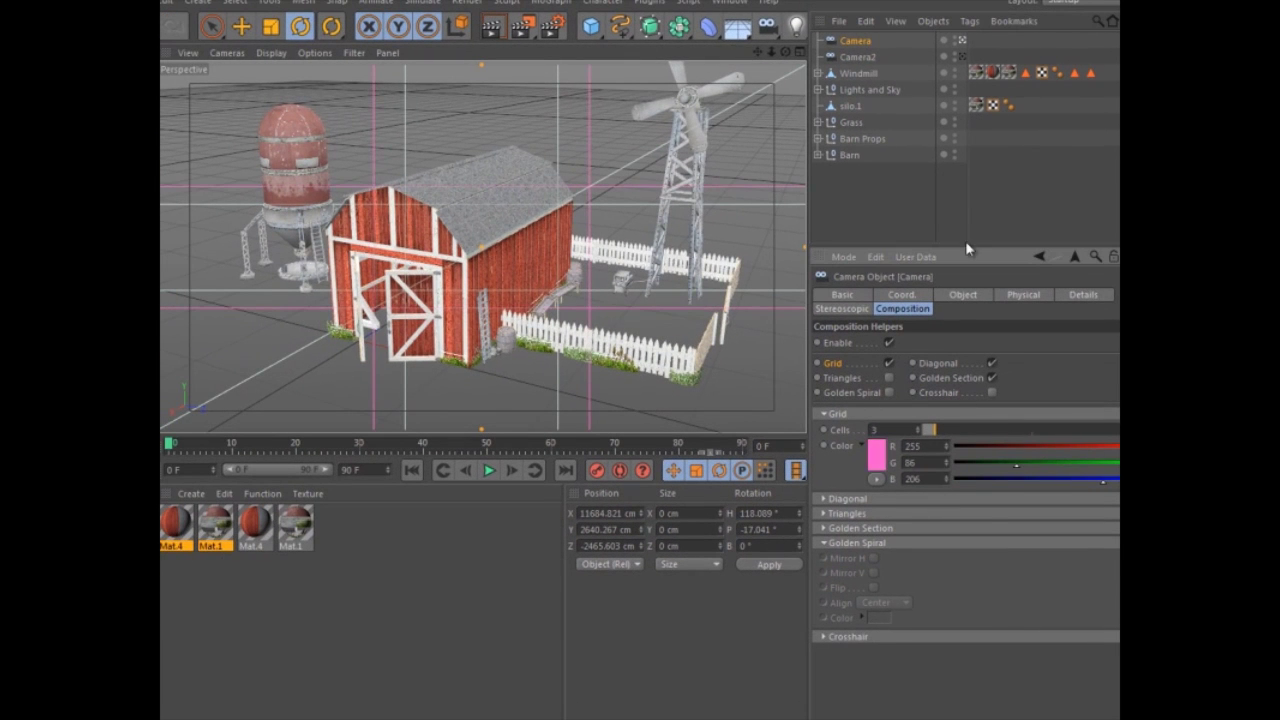
click(959, 57)
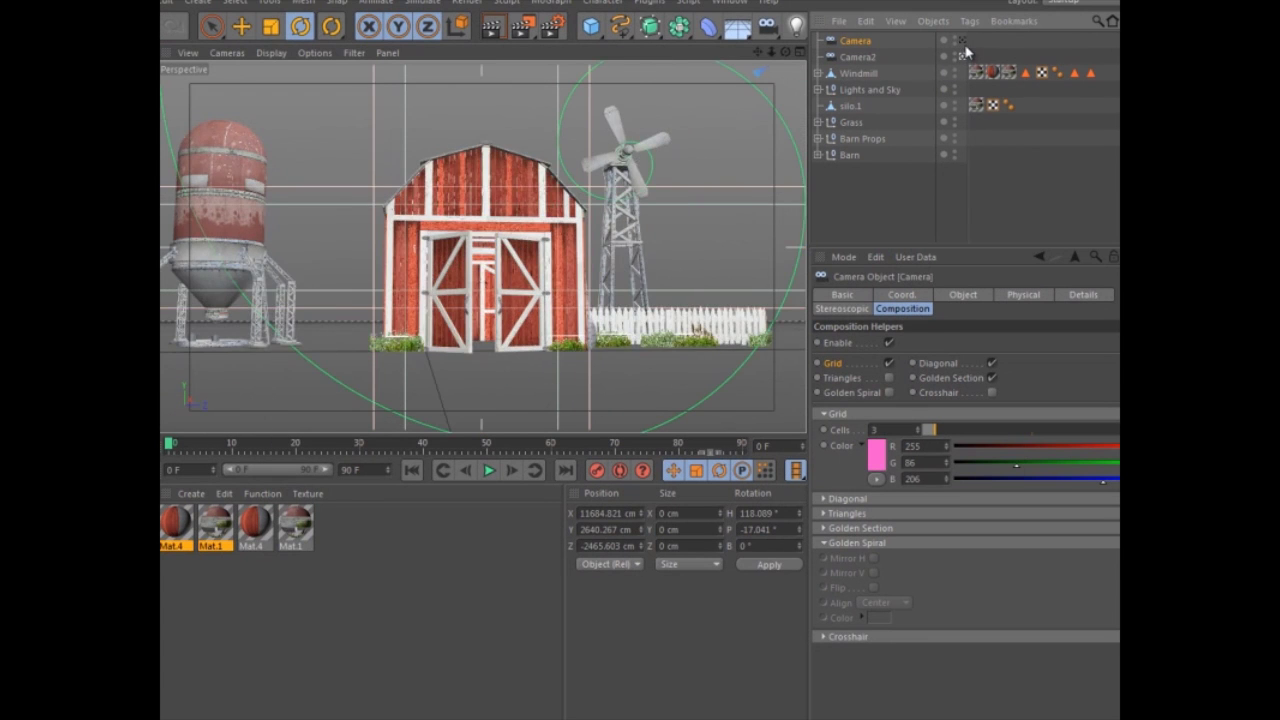
click(964, 40)
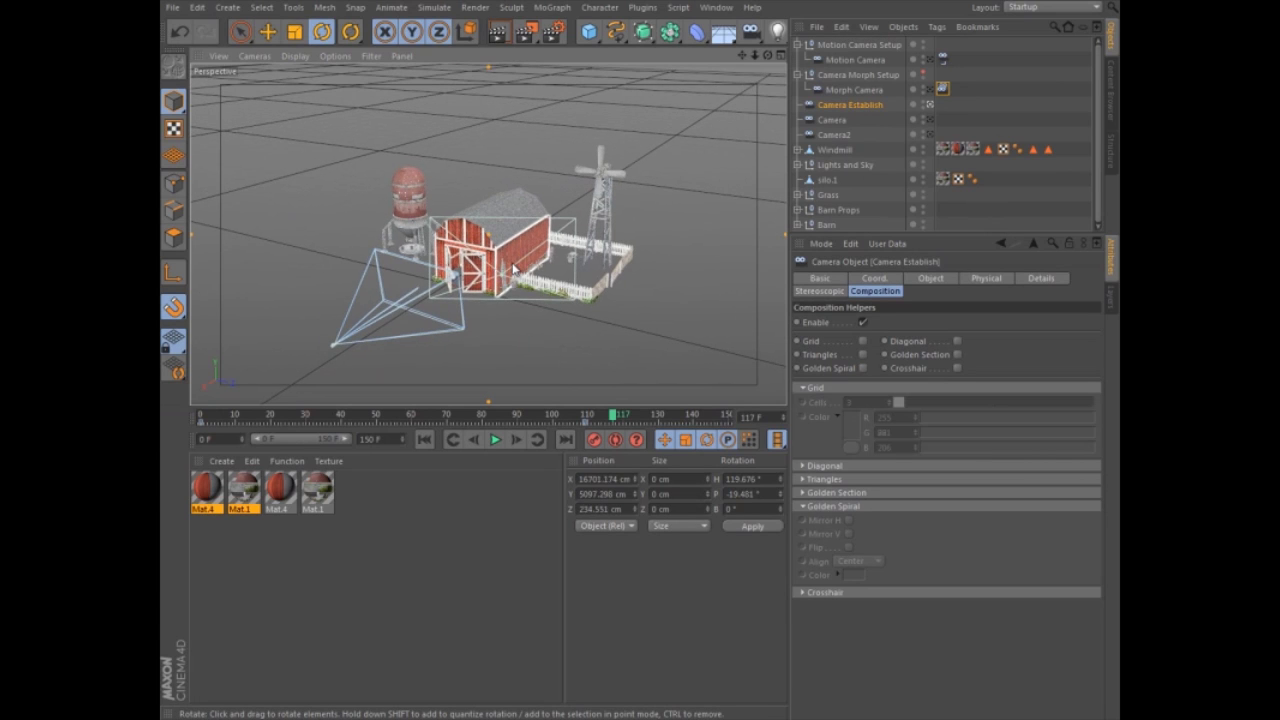
Step: Play the Motion Camera's push-in on the barn, then select Camera Establish, Camera and Camera2
click(894, 64)
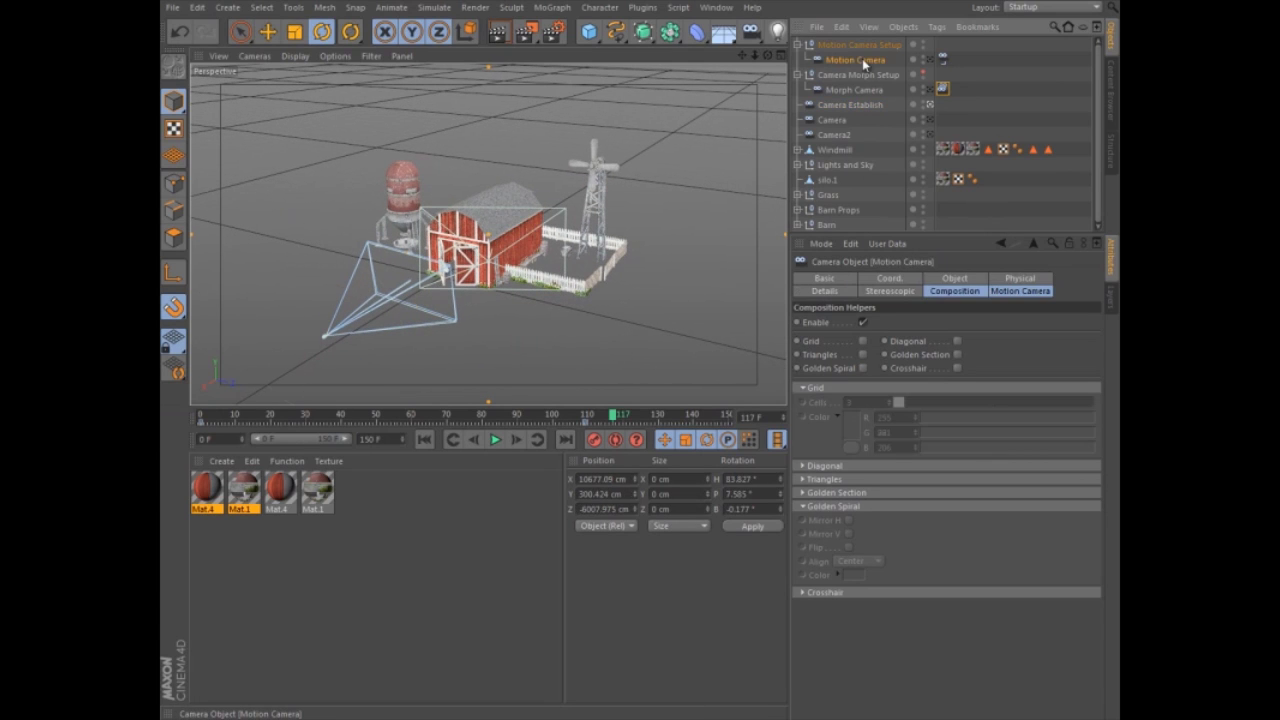
click(929, 60)
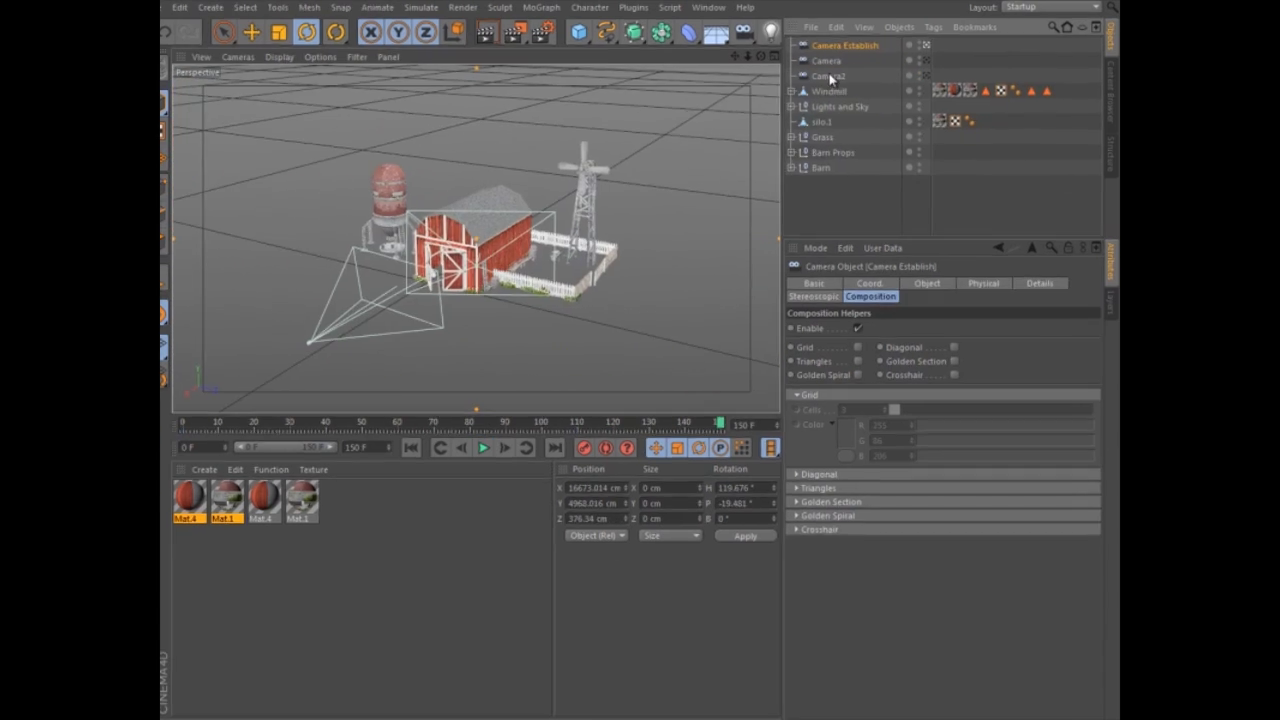
shift+click(830, 76)
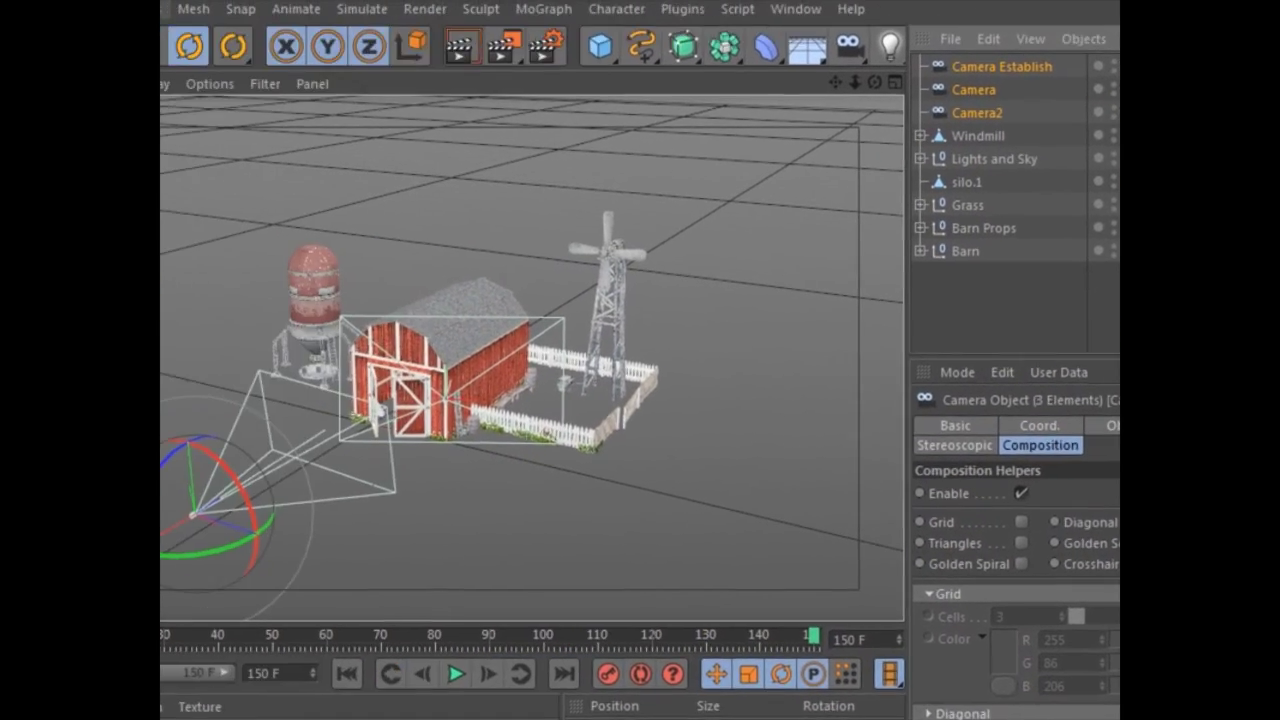
Step: Create a Camera Morph from Camera Establish, Camera and Camera2, keeping that source order
click(222, 11)
mouse_move(231, 232)
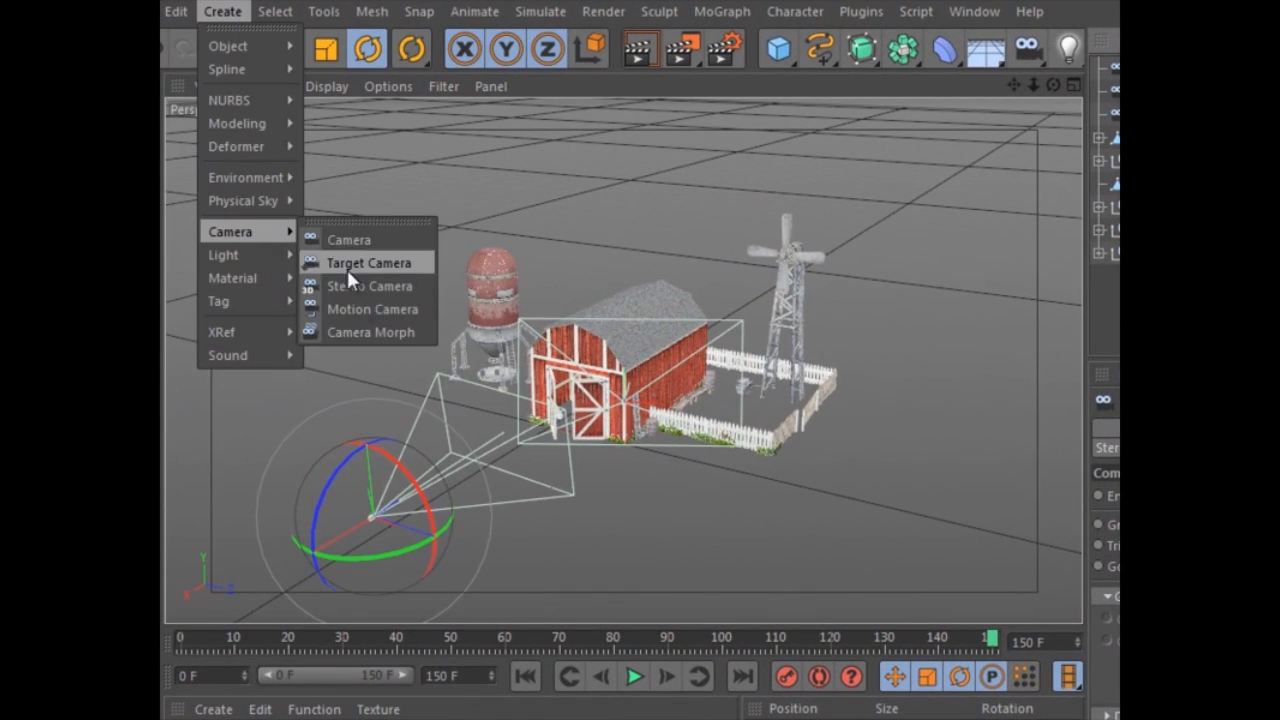
click(368, 338)
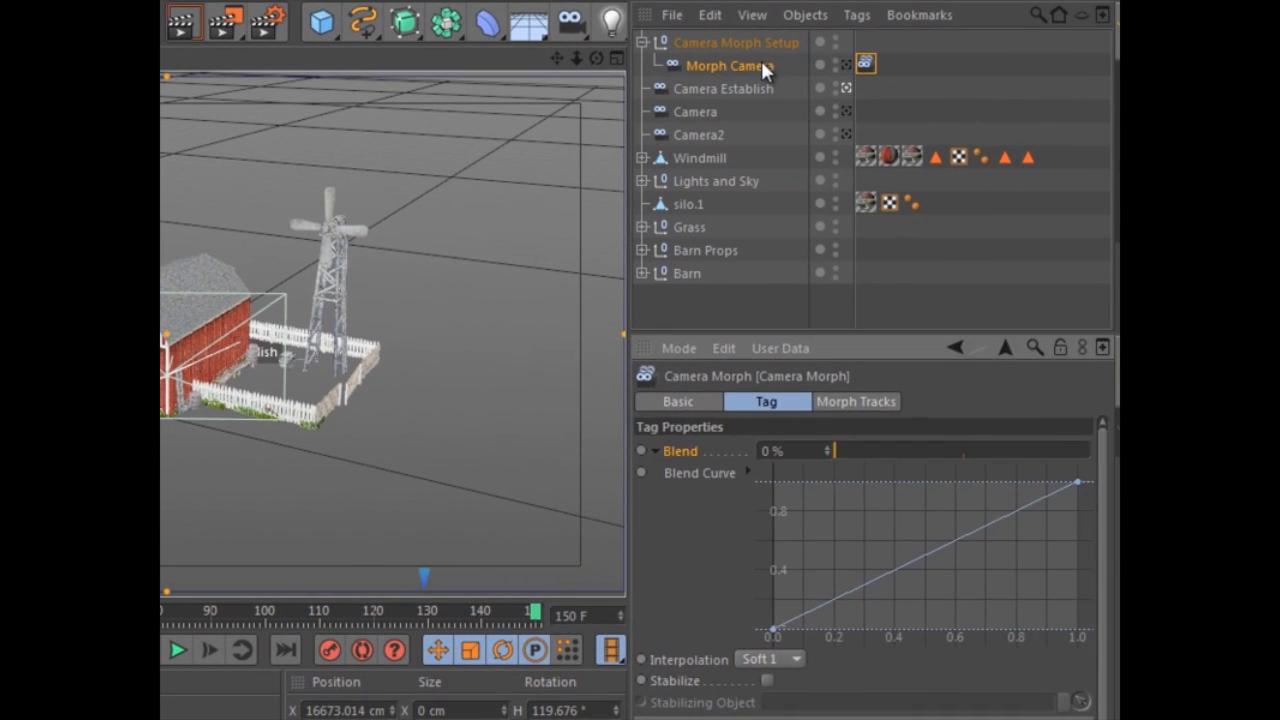
click(763, 66)
click(866, 64)
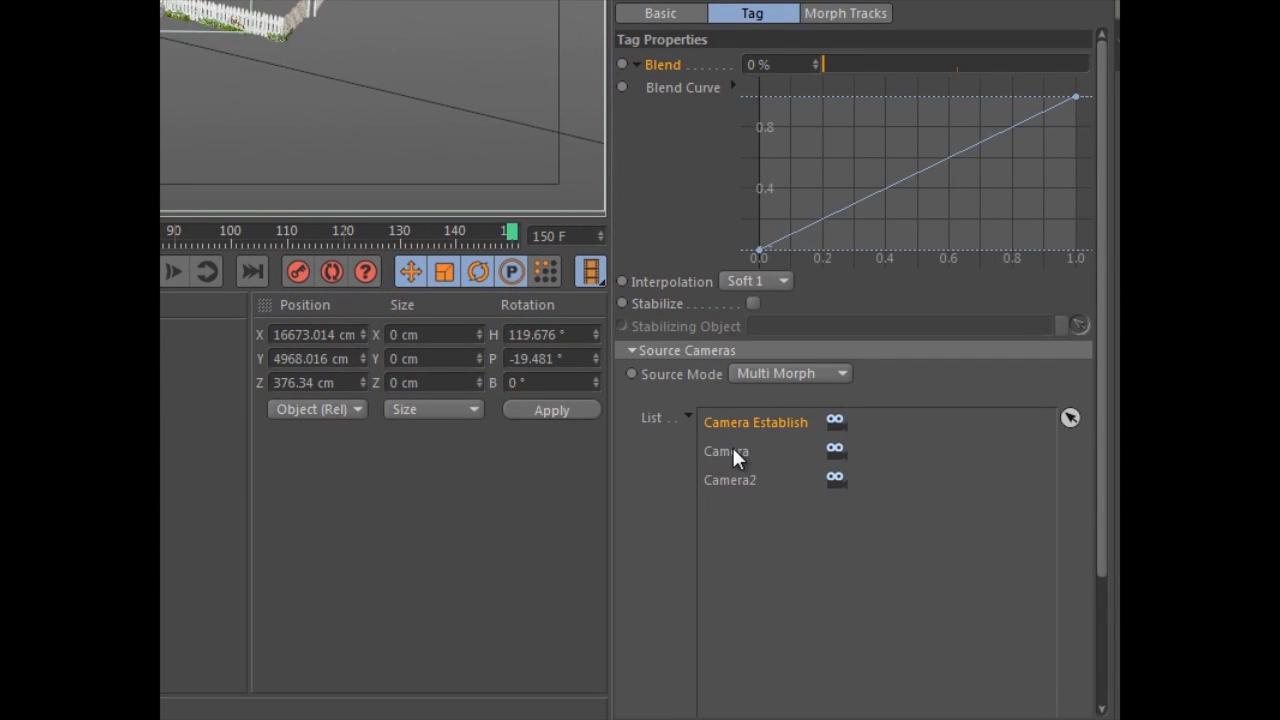
drag(734, 476, 735, 435)
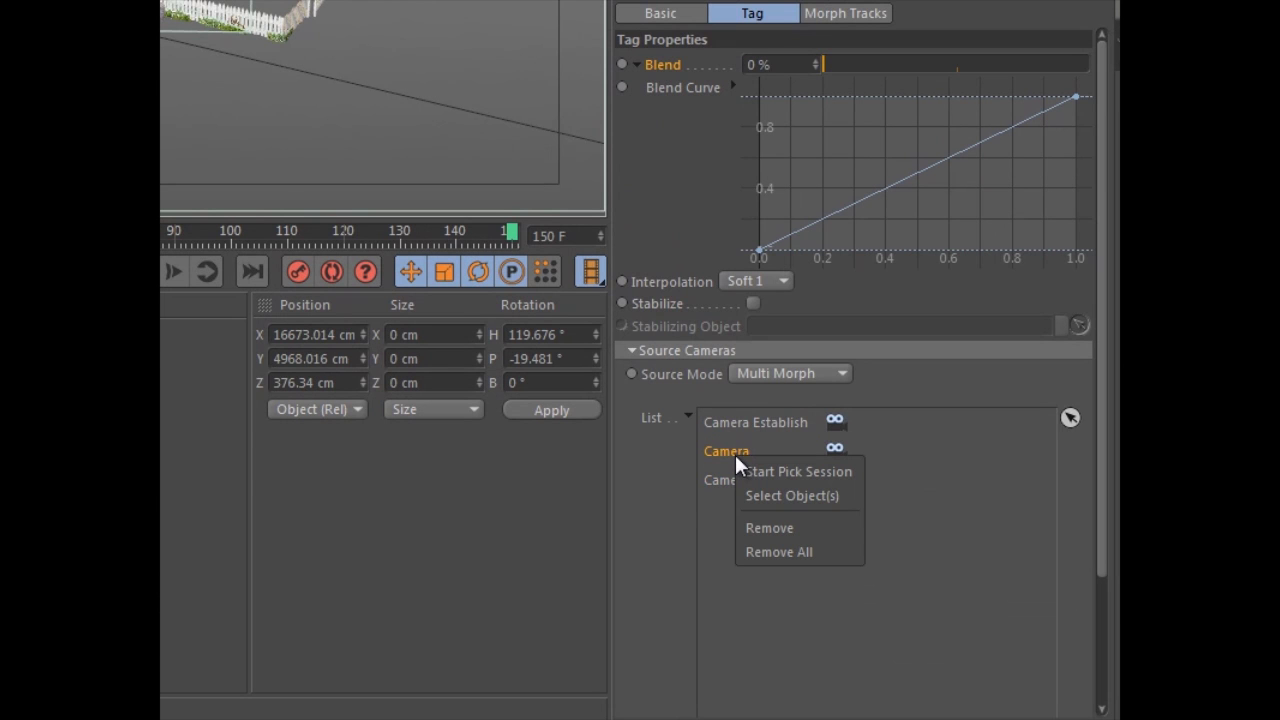
click(724, 448)
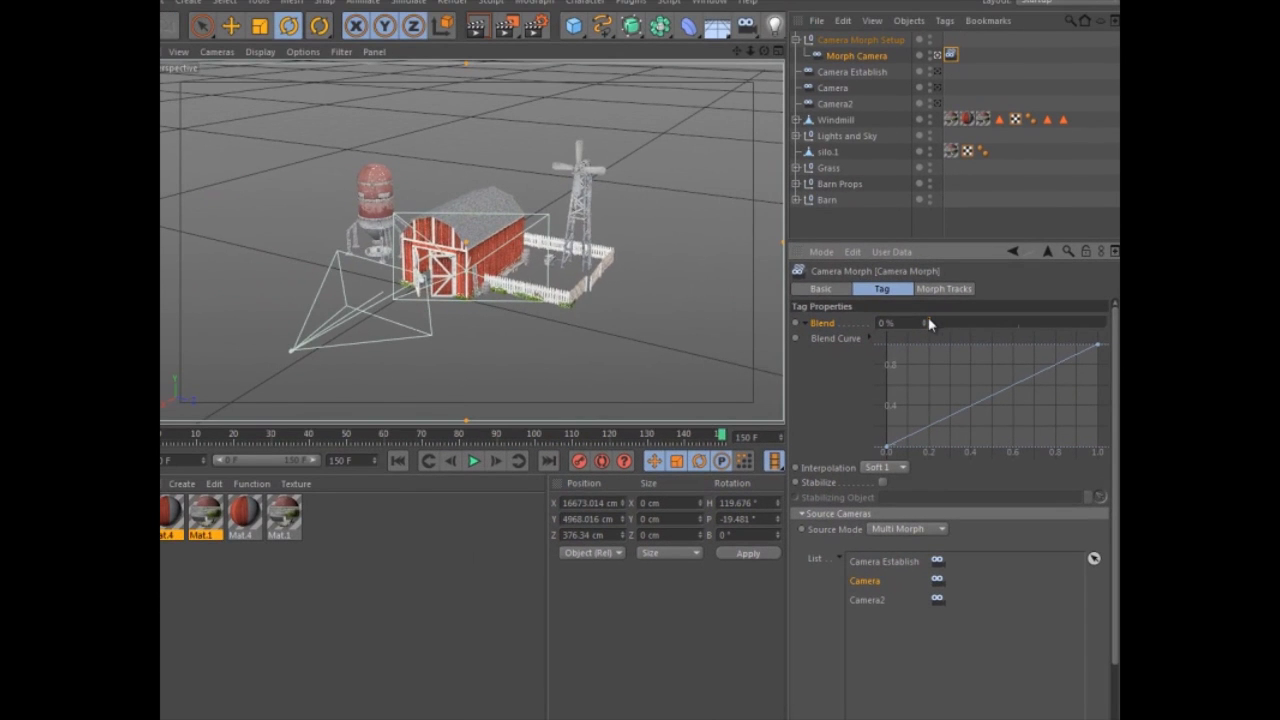
Step: Bend the Blend Curve into an ease-in, blend to 100%, and enlarge the Top view
mouse_move(926, 323)
mouse_down()
mouse_move(1090, 323)
mouse_move(787, 323)
mouse_up()
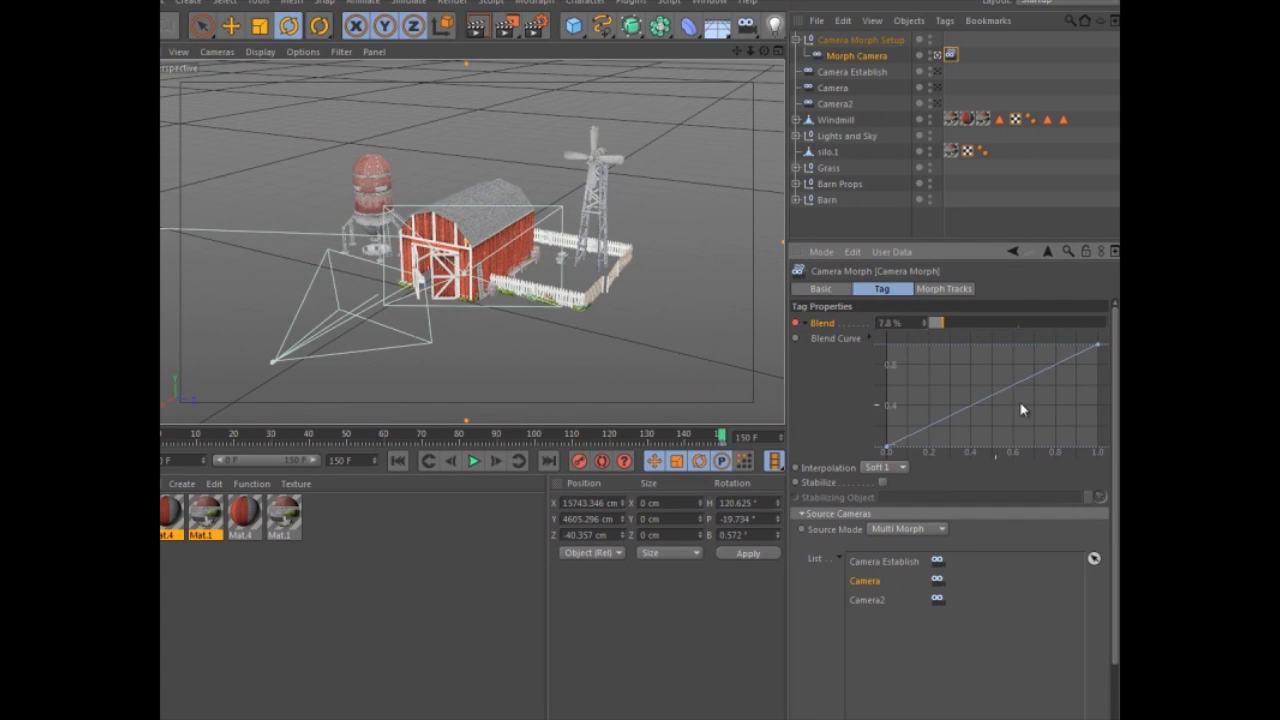
click(1097, 346)
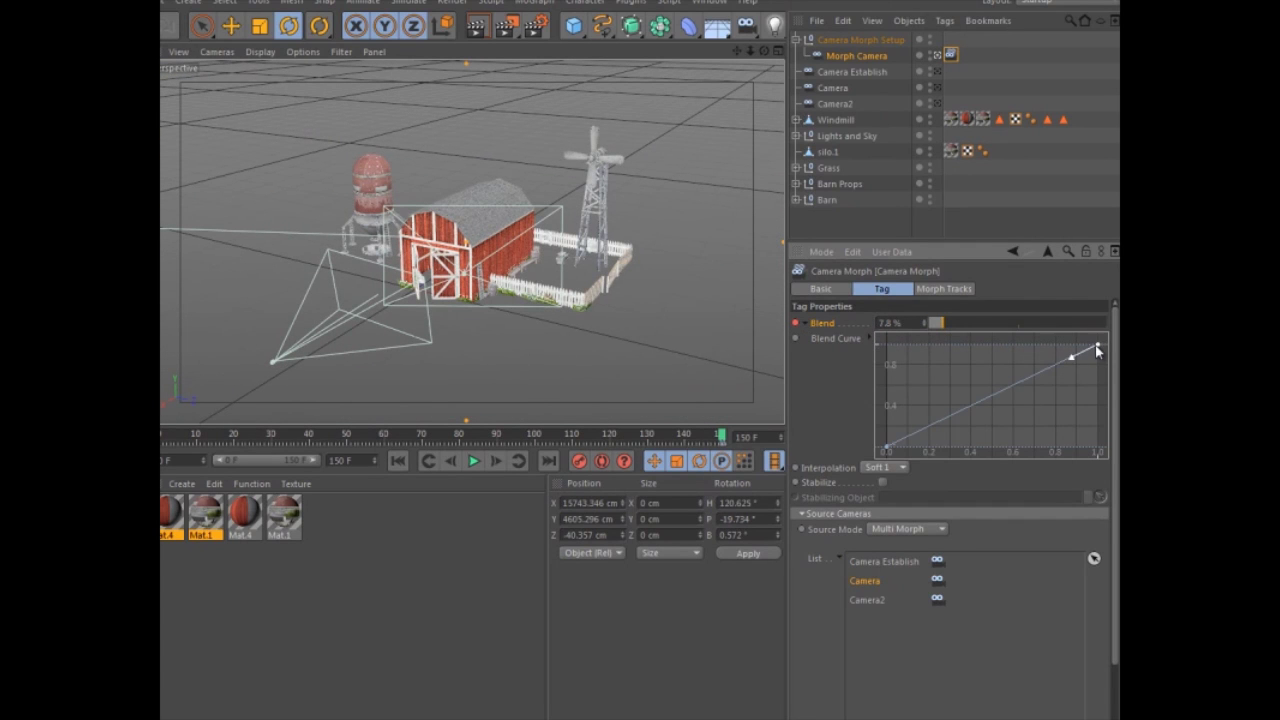
drag(1063, 365, 1070, 412)
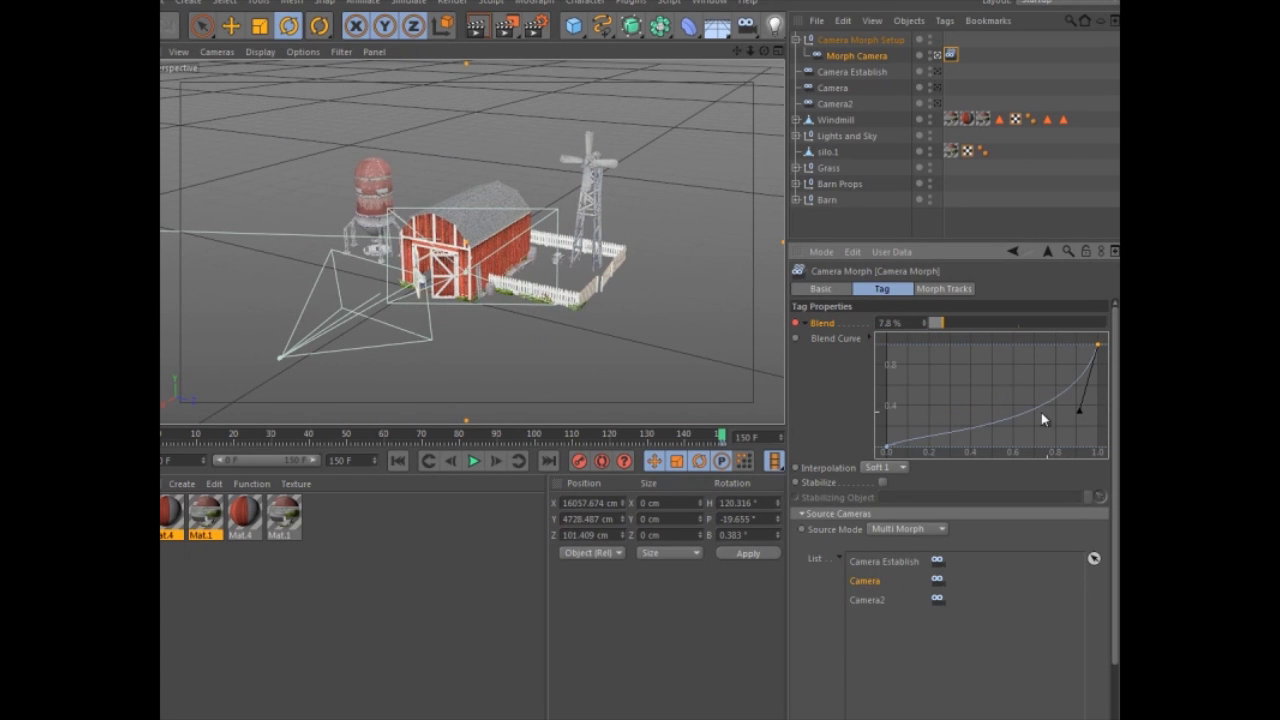
drag(951, 322, 1108, 322)
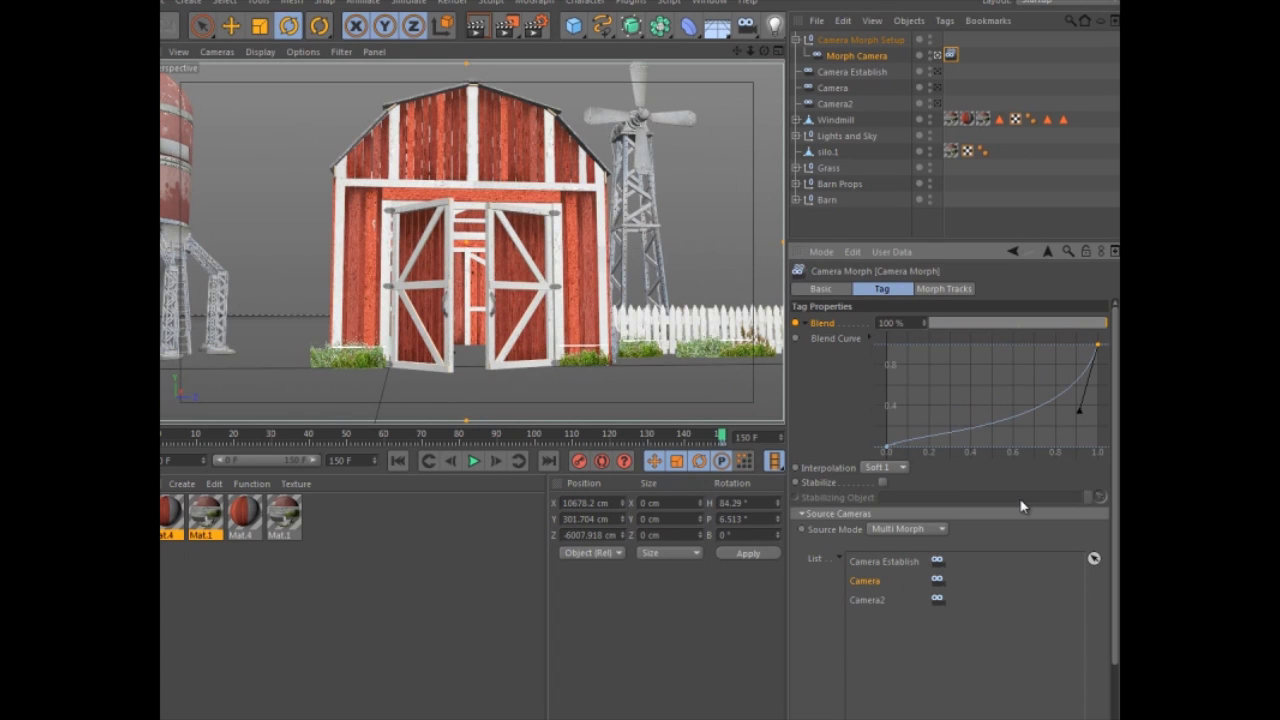
key(F5)
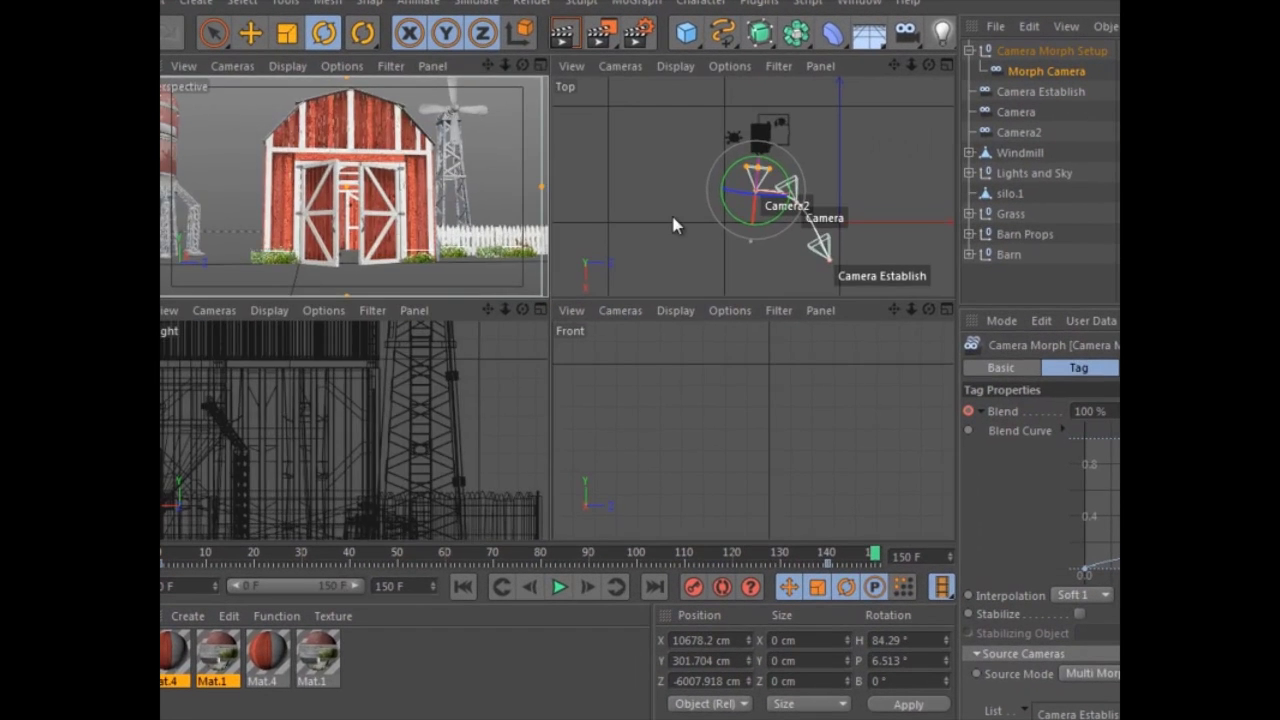
middle_click(673, 225)
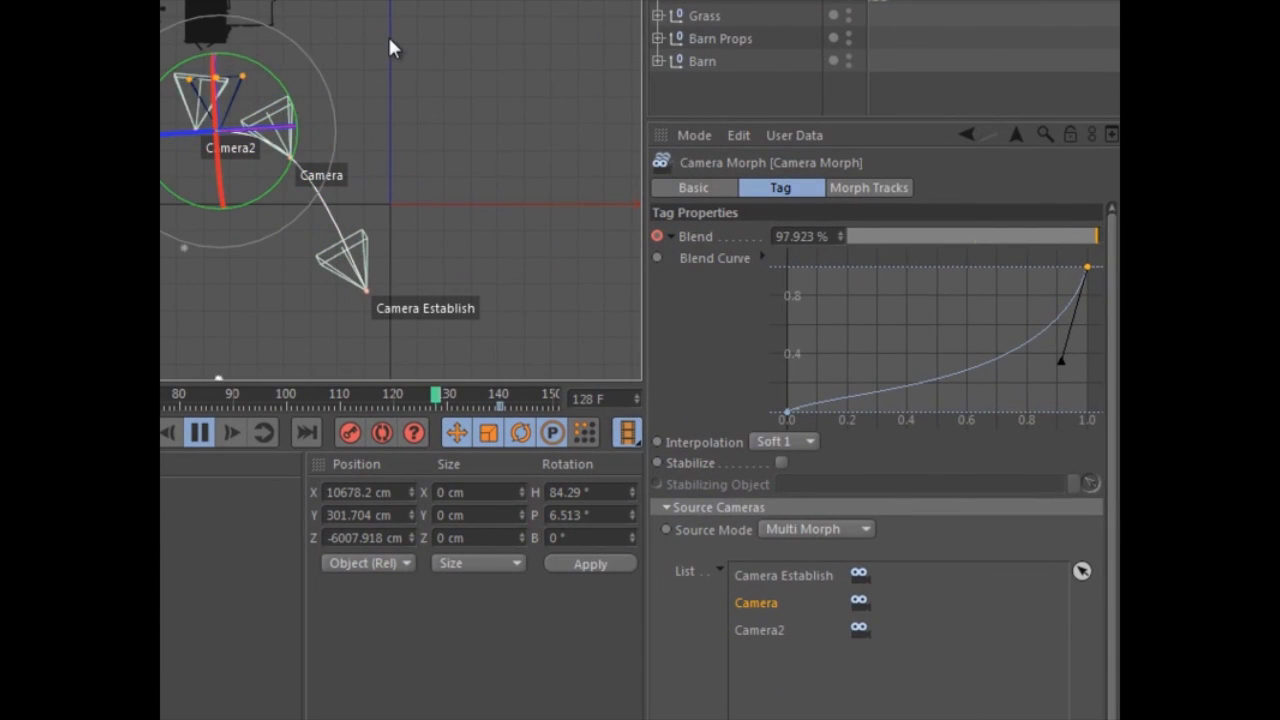
Step: Try Linear and Soft 2 morph interpolation, settle on Soft 1, and enable Stabilize
click(775, 442)
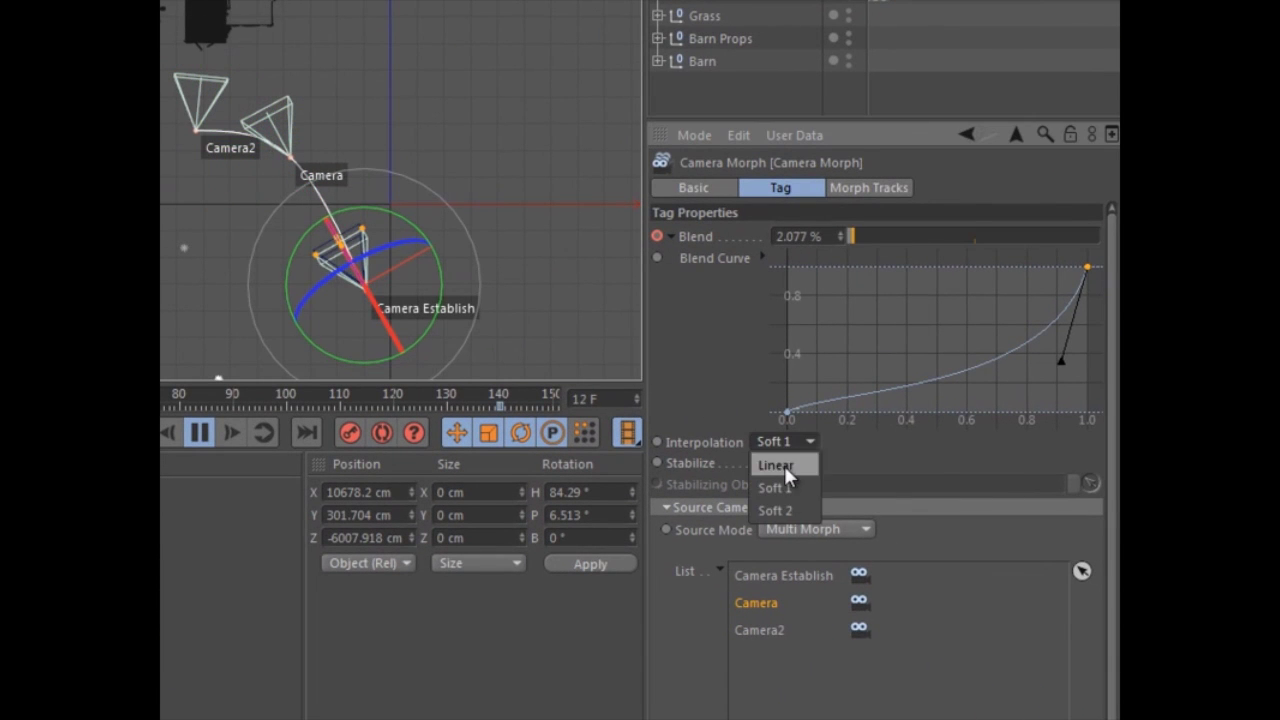
click(784, 465)
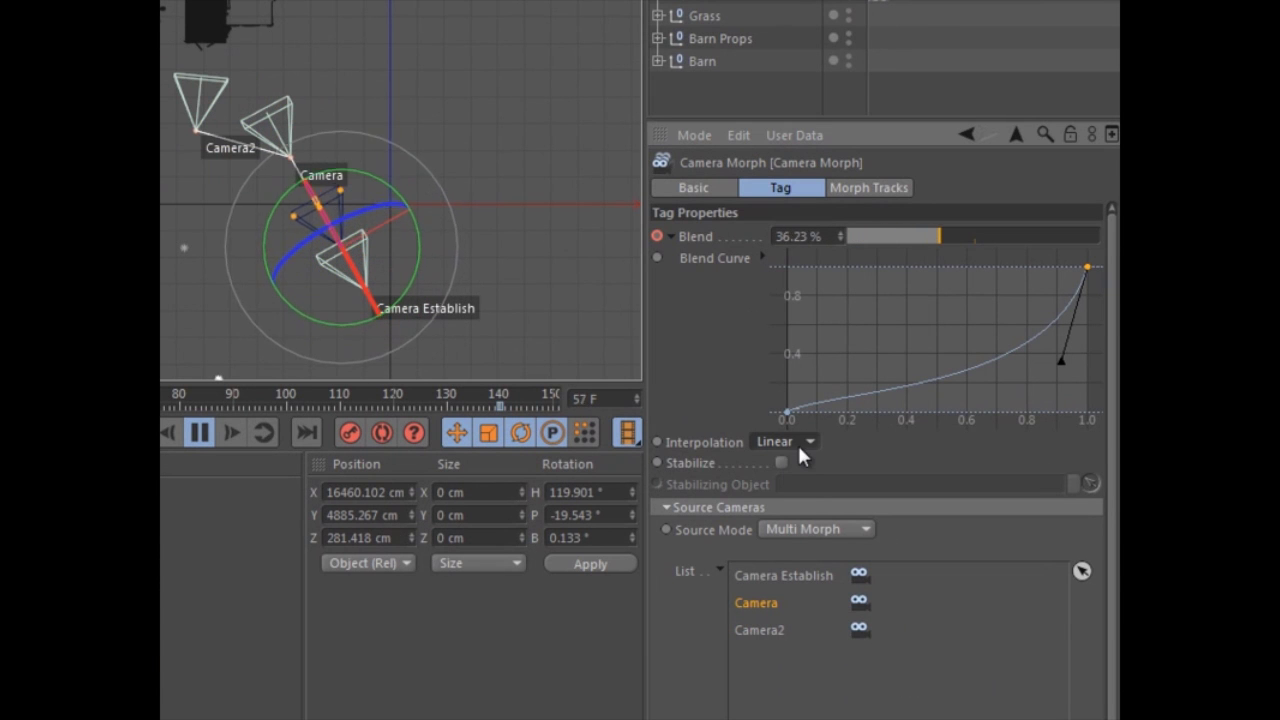
click(799, 446)
click(789, 504)
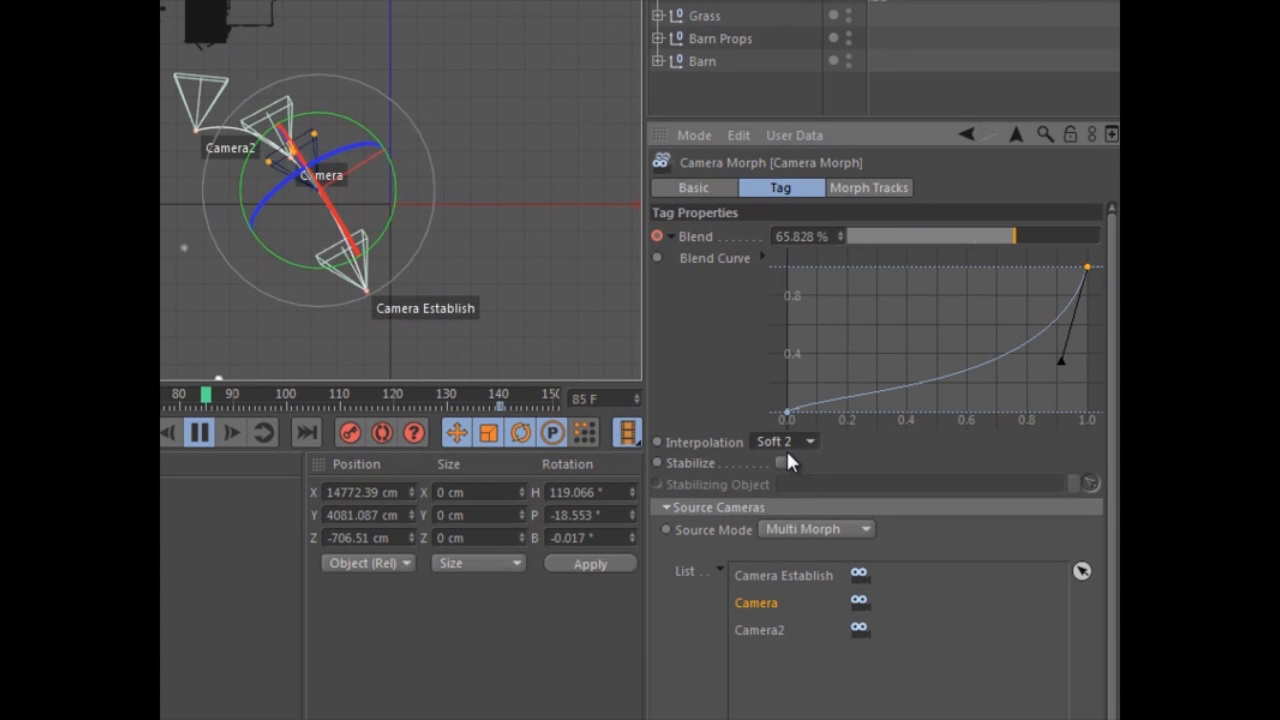
click(785, 440)
click(784, 482)
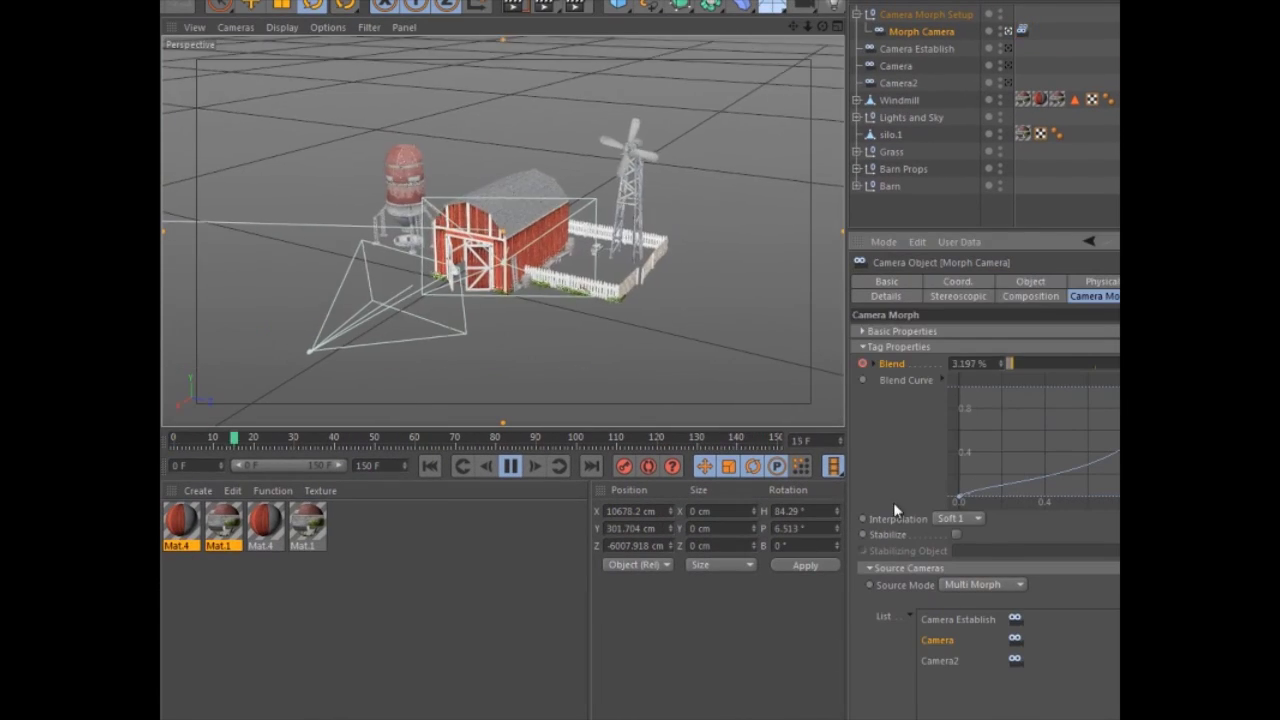
click(957, 534)
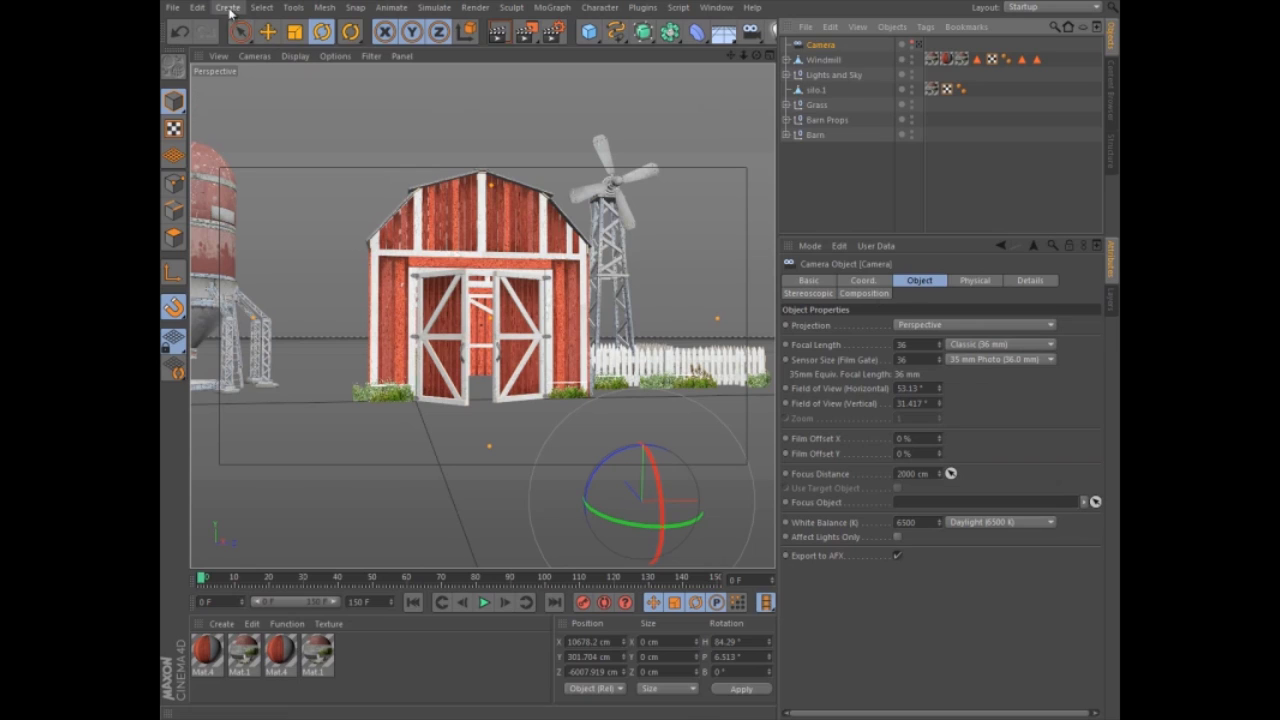
Step: Add a Motion Camera rig with Override Rig Dimensions unchecked
click(228, 10)
click(456, 318)
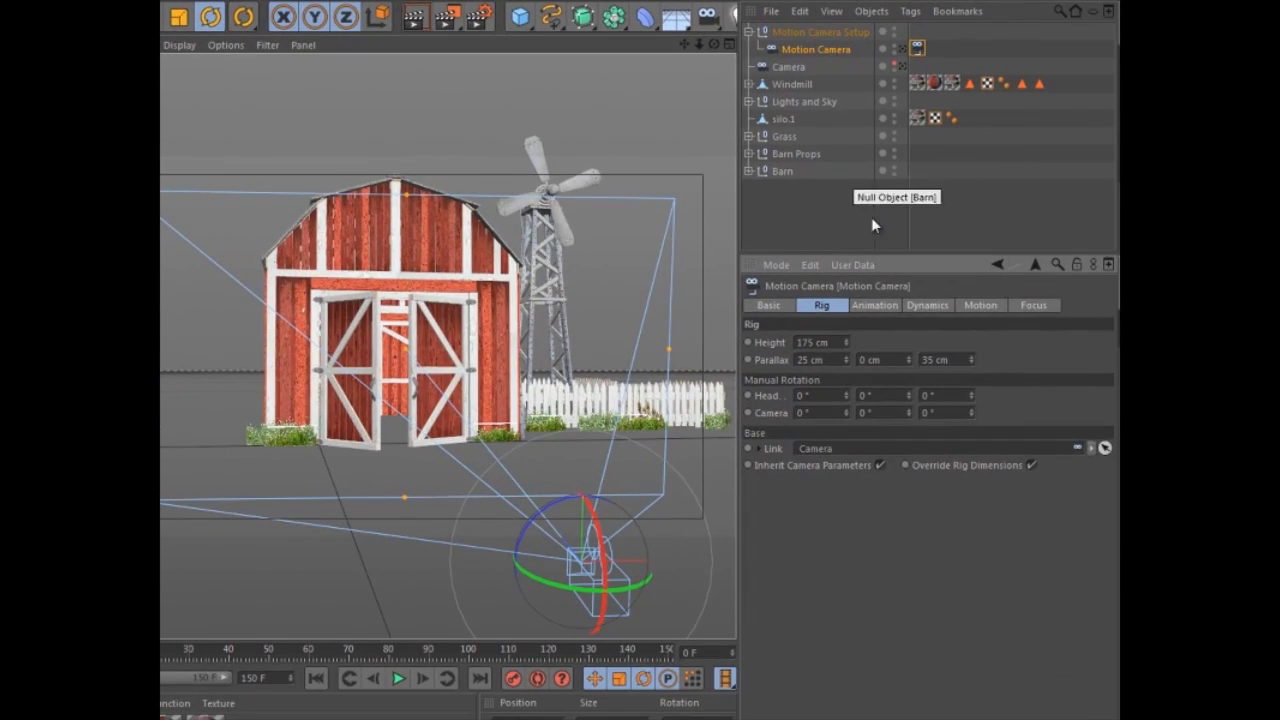
click(1031, 466)
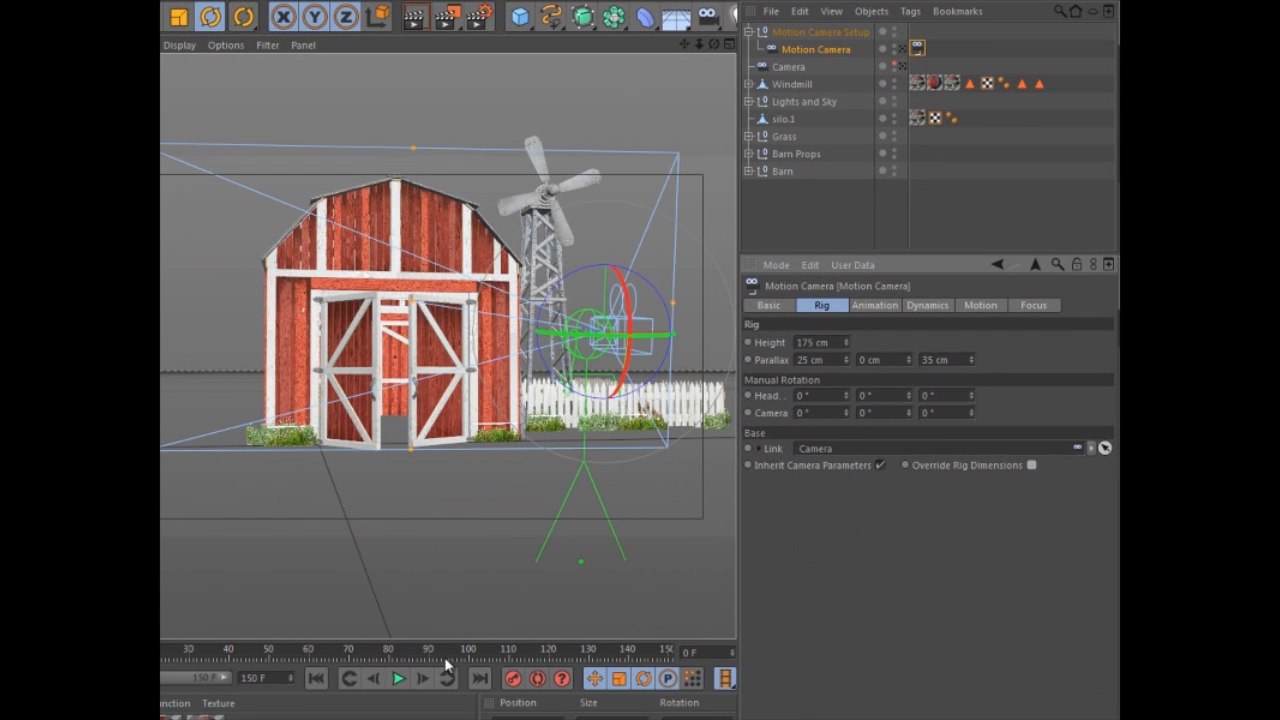
Step: Raise camera rotation and position shake to 100% and preview through the Motion Camera
click(977, 307)
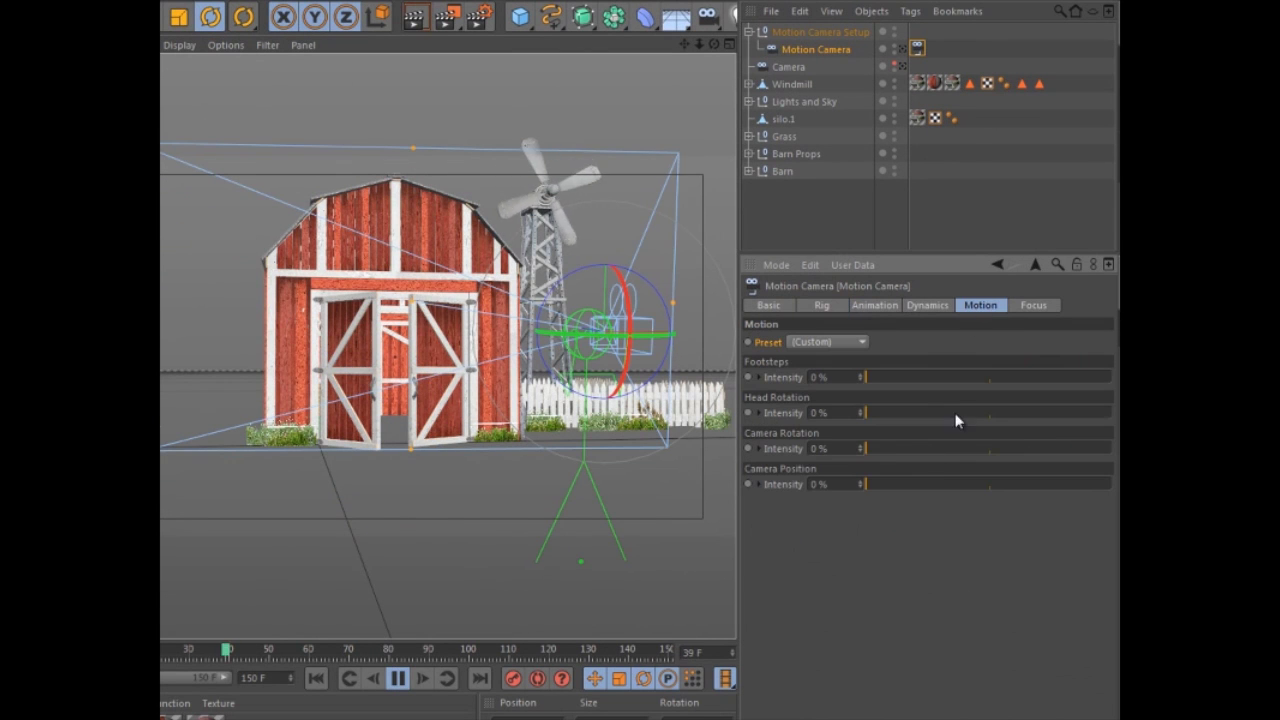
drag(911, 449, 1112, 449)
drag(980, 484, 1112, 484)
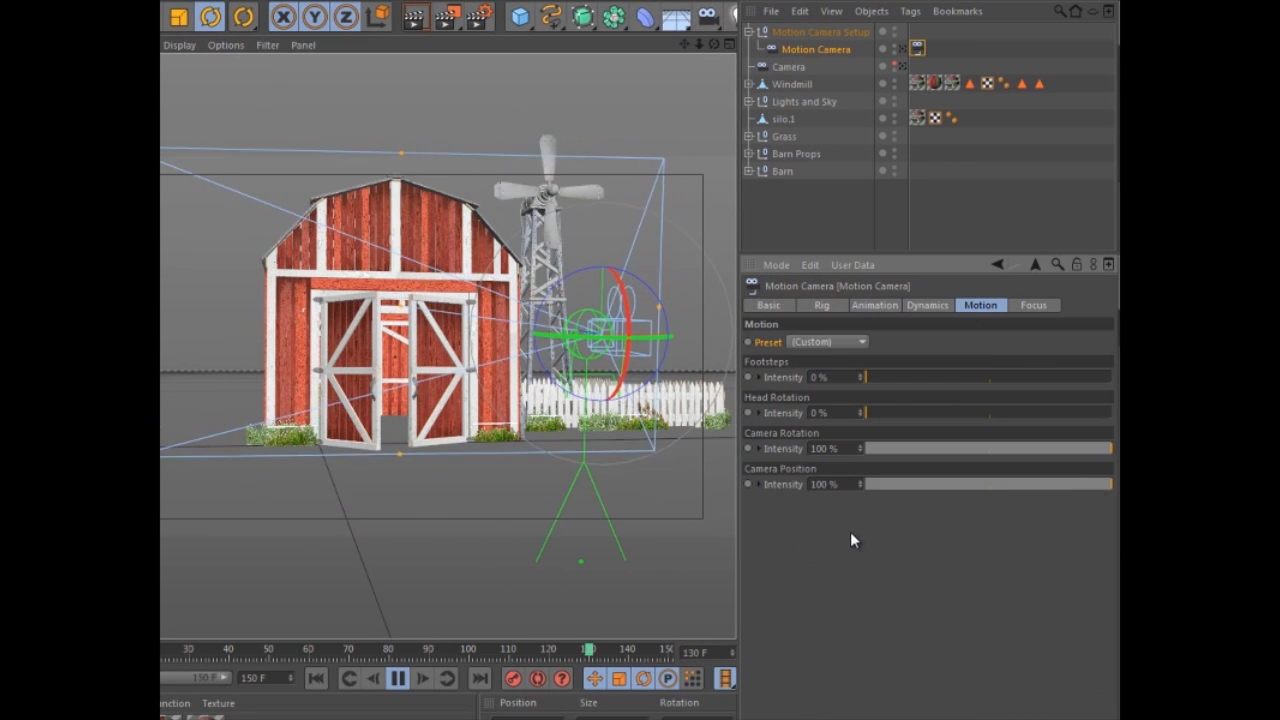
click(903, 48)
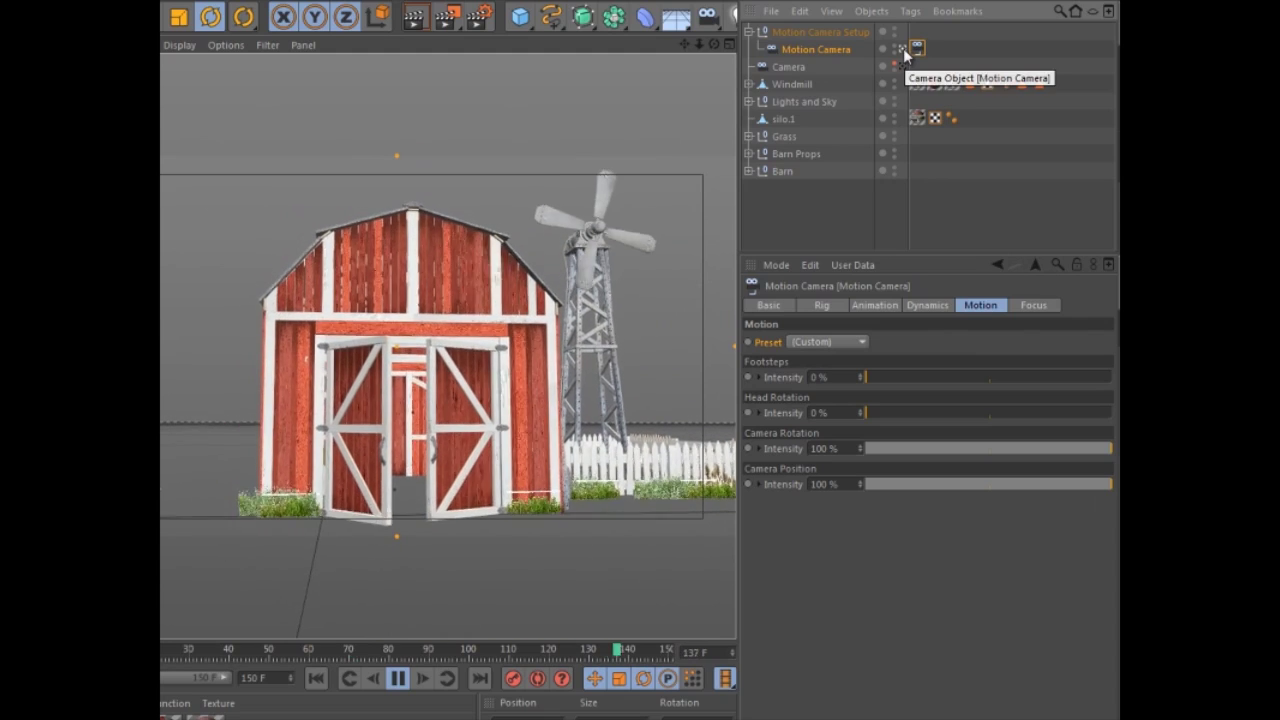
click(910, 67)
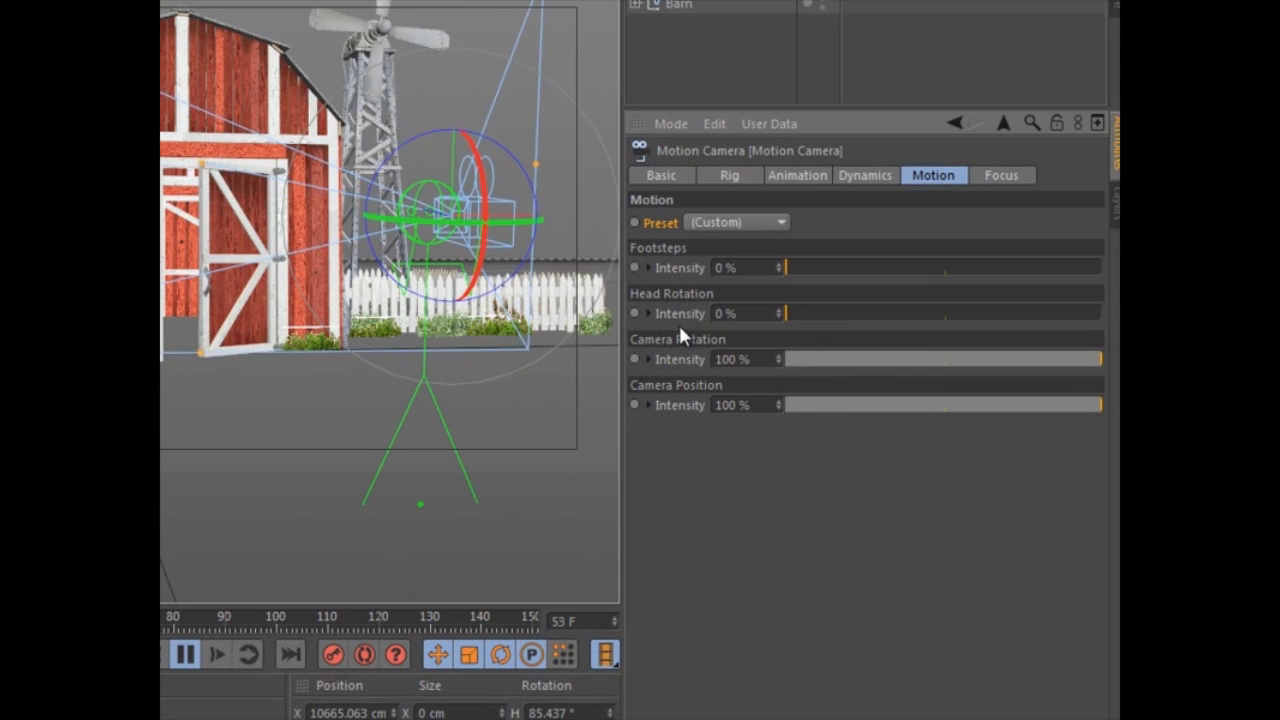
Step: Expand the Footsteps, Head Rotation and Camera Rotation detail rows on the Motion tab
click(647, 268)
click(648, 366)
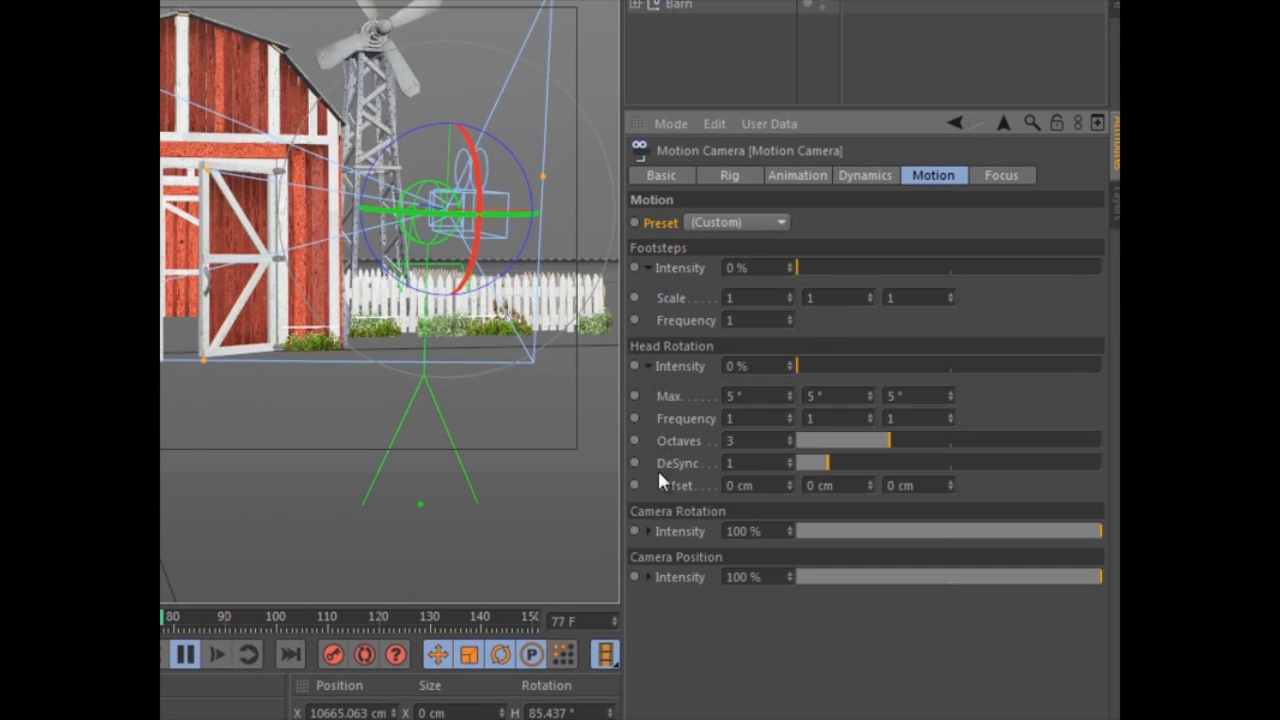
click(648, 531)
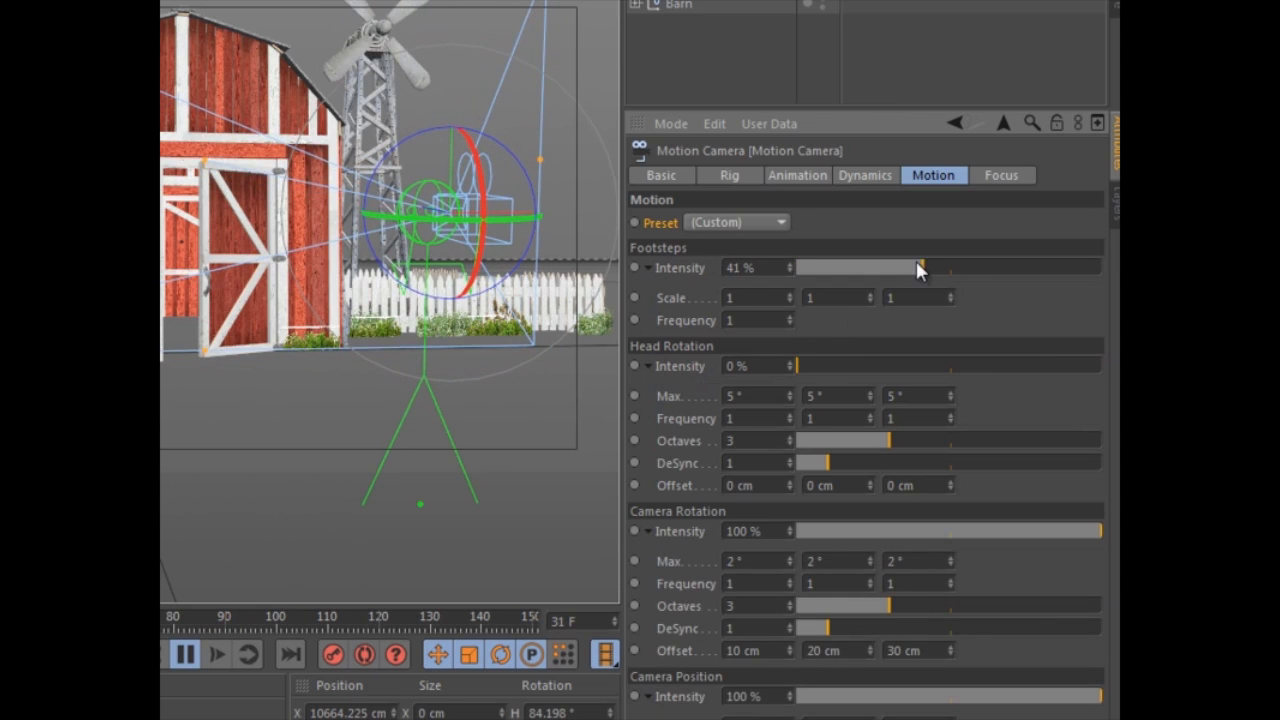
Step: Switch the motion preset from SteadyCam 1 to SteadyCam 2
click(745, 222)
click(740, 290)
click(750, 224)
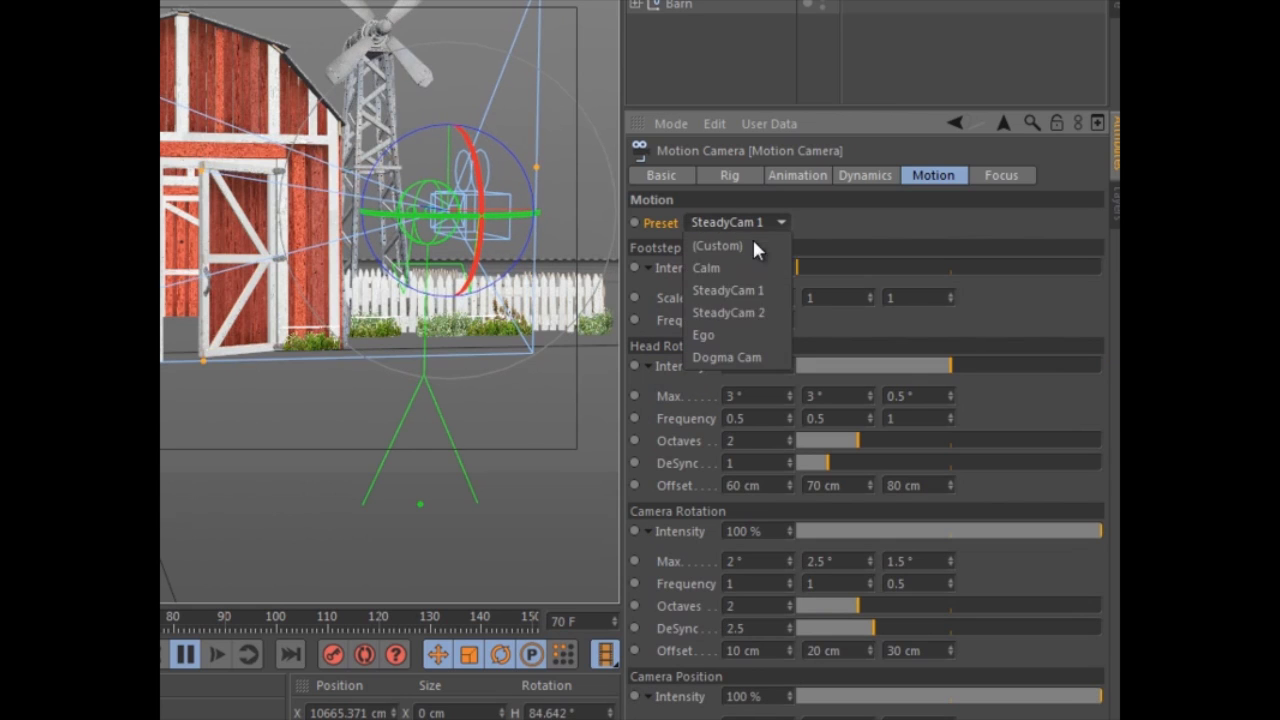
click(747, 312)
click(752, 224)
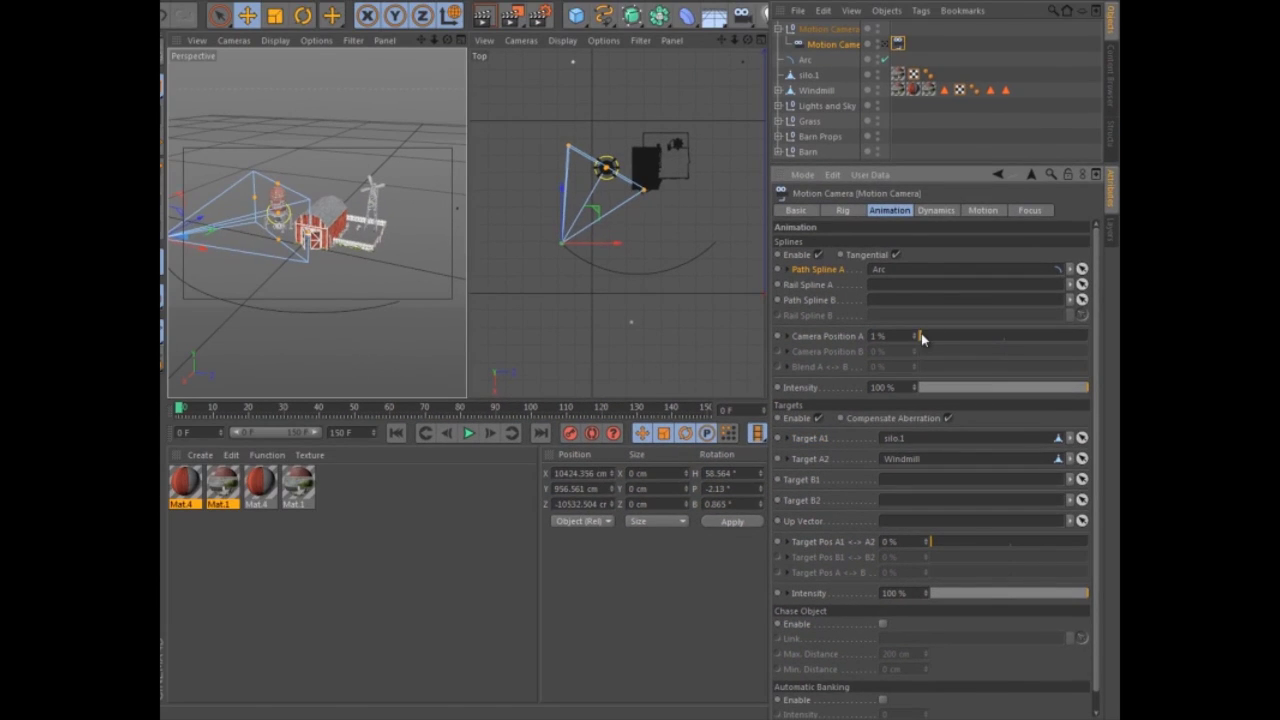
Step: Nudge Camera Position A along the Arc and slide the target from silo.1 toward Windmill
mouse_move(921, 338)
mouse_down()
mouse_move(1106, 334)
mouse_move(1040, 357)
mouse_move(924, 340)
mouse_up()
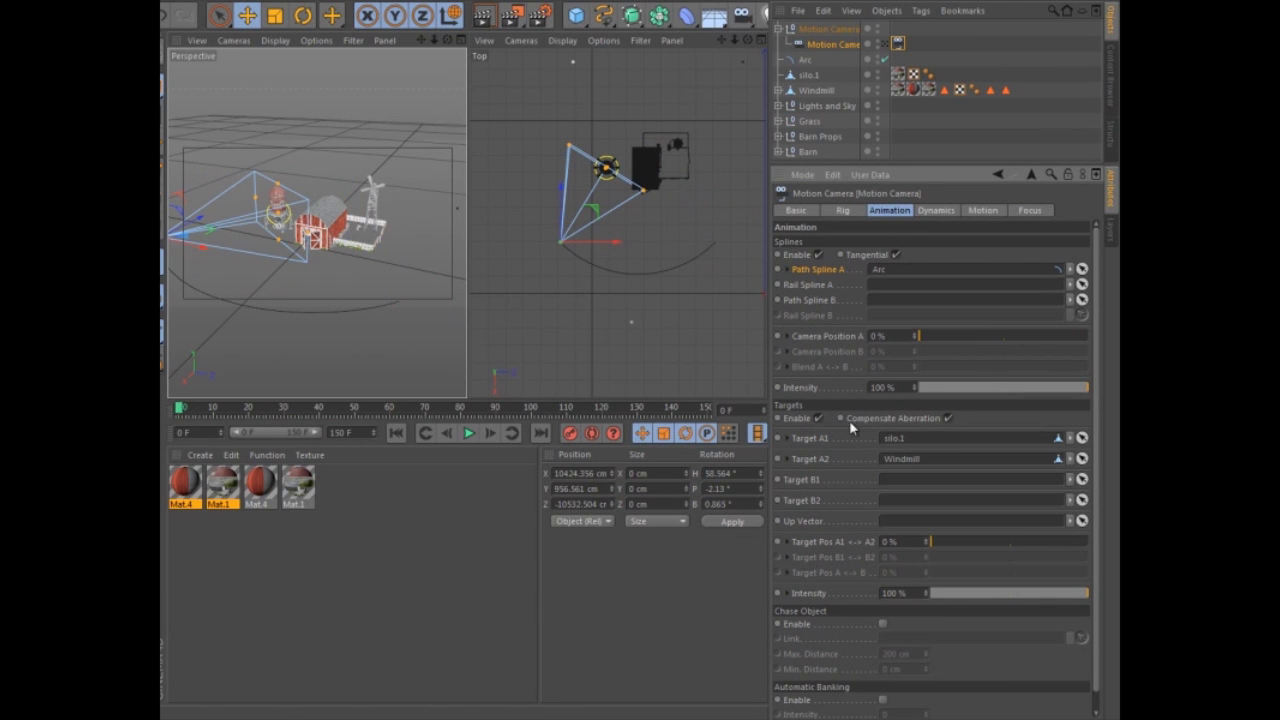
mouse_move(997, 550)
mouse_down()
mouse_move(966, 534)
mouse_move(1109, 526)
mouse_move(923, 543)
mouse_up()
Step: Delete the old Motion Camera setup and select Windmill, silo.1 and Arc
click(816, 29)
key(Delete)
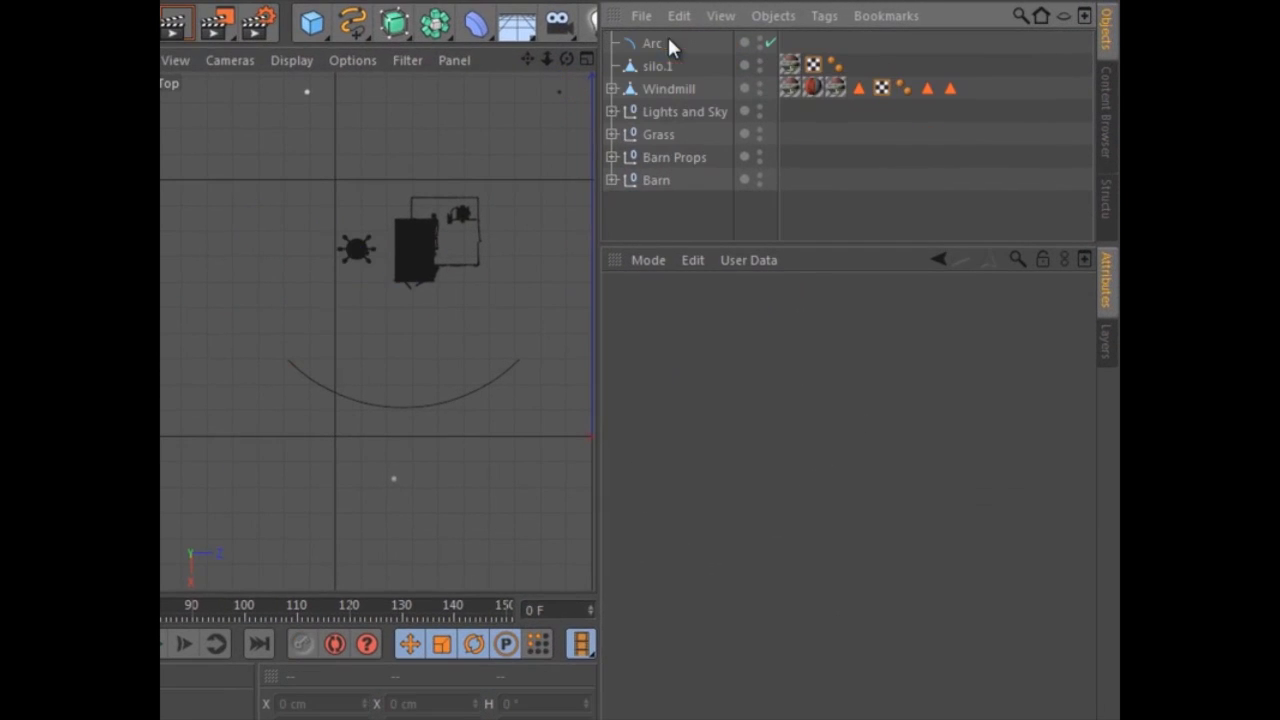
ctrl+click(656, 62)
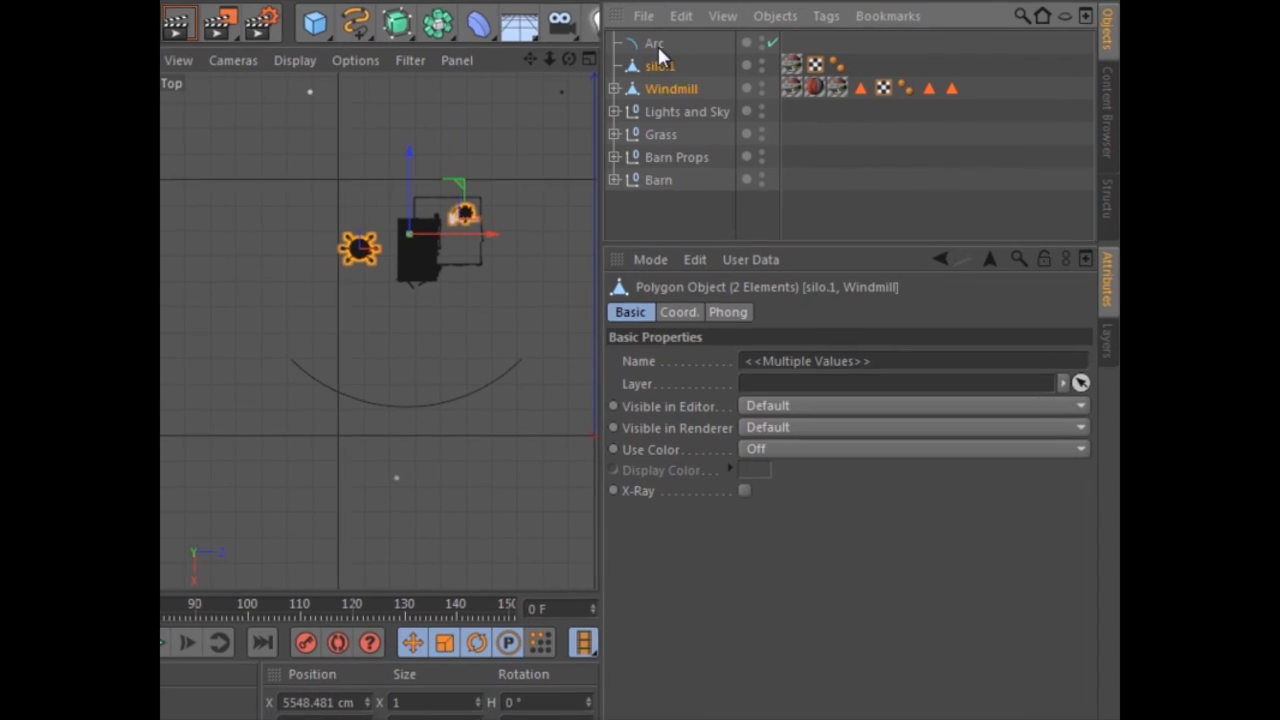
Step: Create a Motion Camera on the Arc path, aiming 48% between silo.1 and Windmill
click(238, 7)
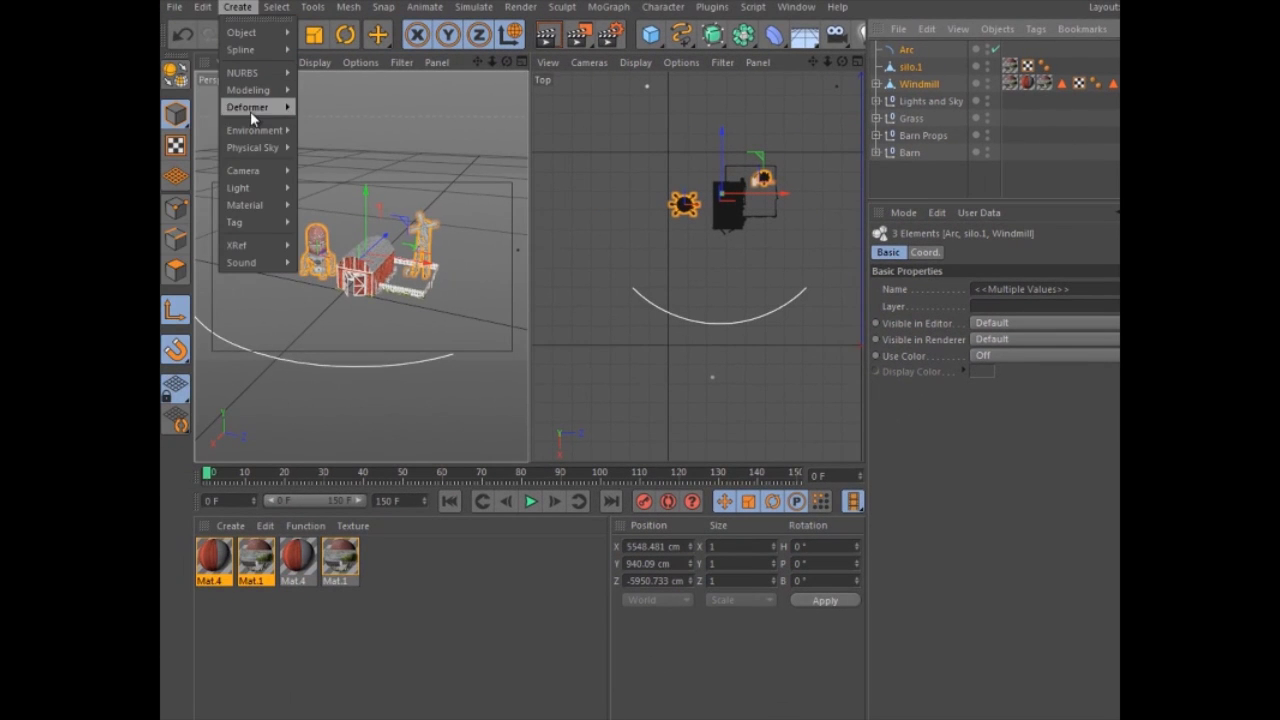
mouse_move(243, 170)
click(340, 228)
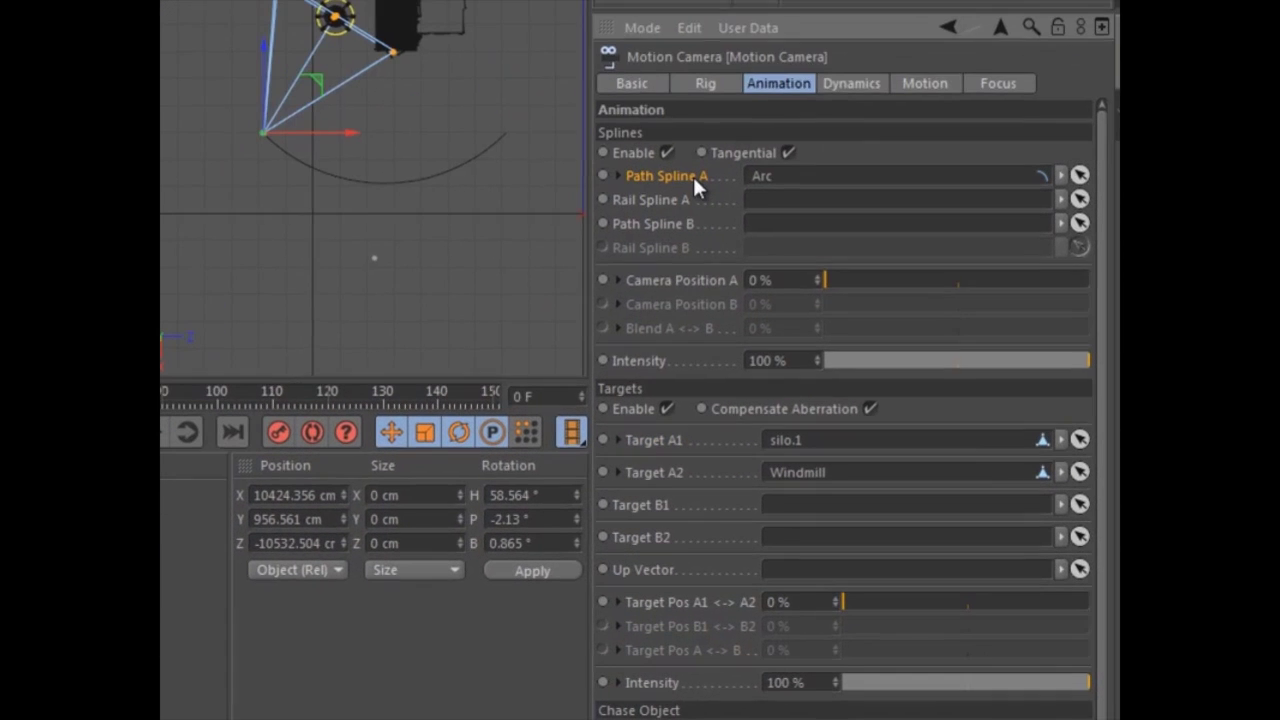
drag(868, 279, 880, 282)
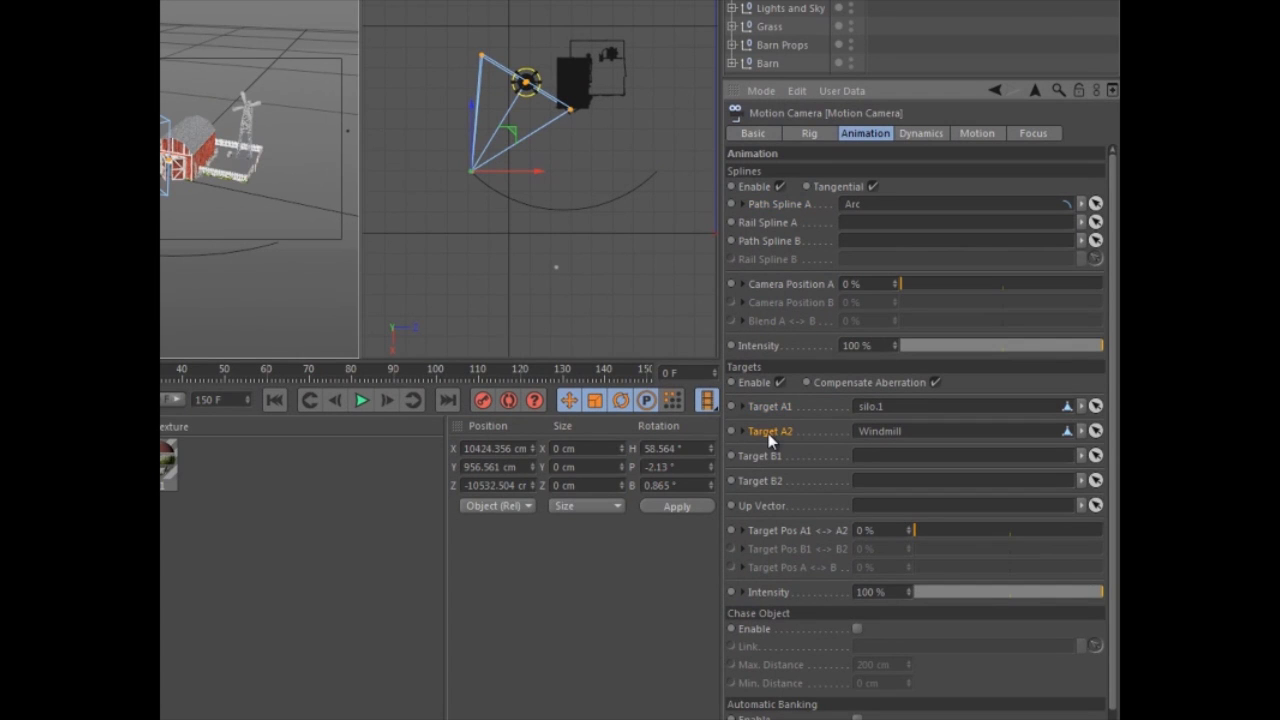
drag(914, 530, 946, 529)
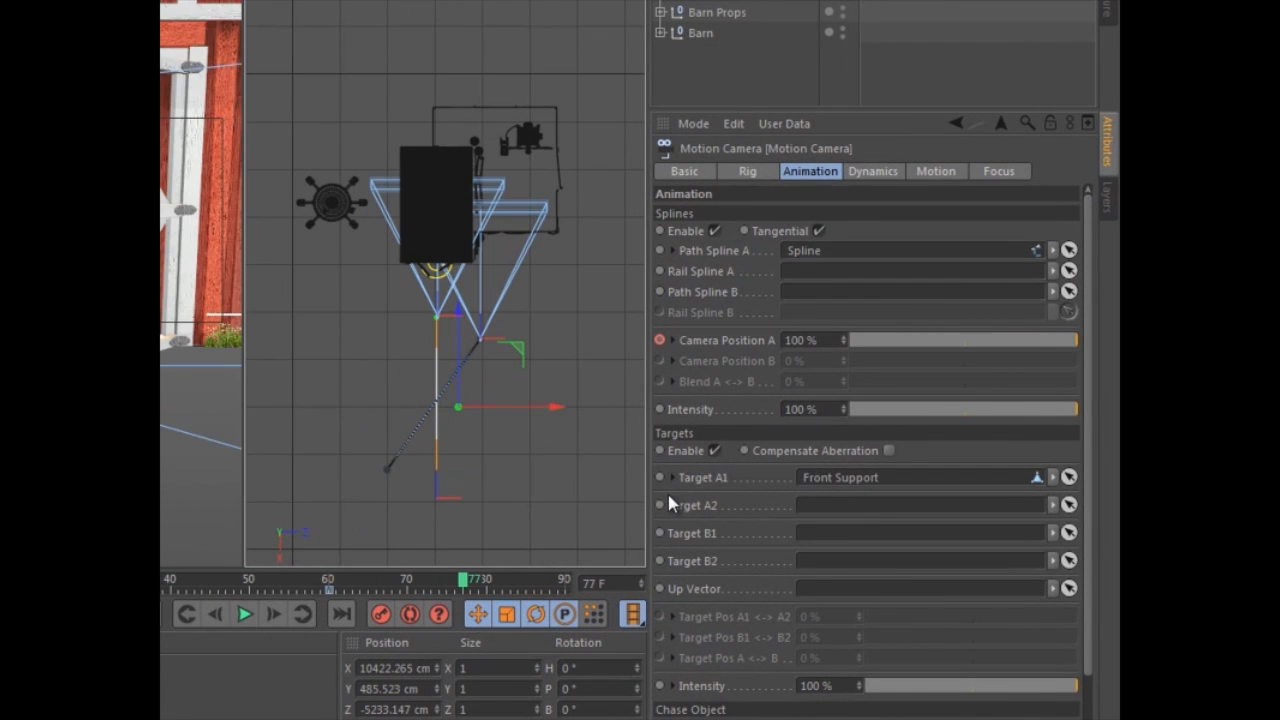
Step: Lower the Motion Camera's animation intensity to 37% and check its Rig link
mouse_move(1052, 412)
mouse_down()
mouse_move(811, 420)
mouse_move(1079, 418)
mouse_move(928, 432)
mouse_move(830, 419)
mouse_move(1110, 420)
mouse_up()
click(765, 173)
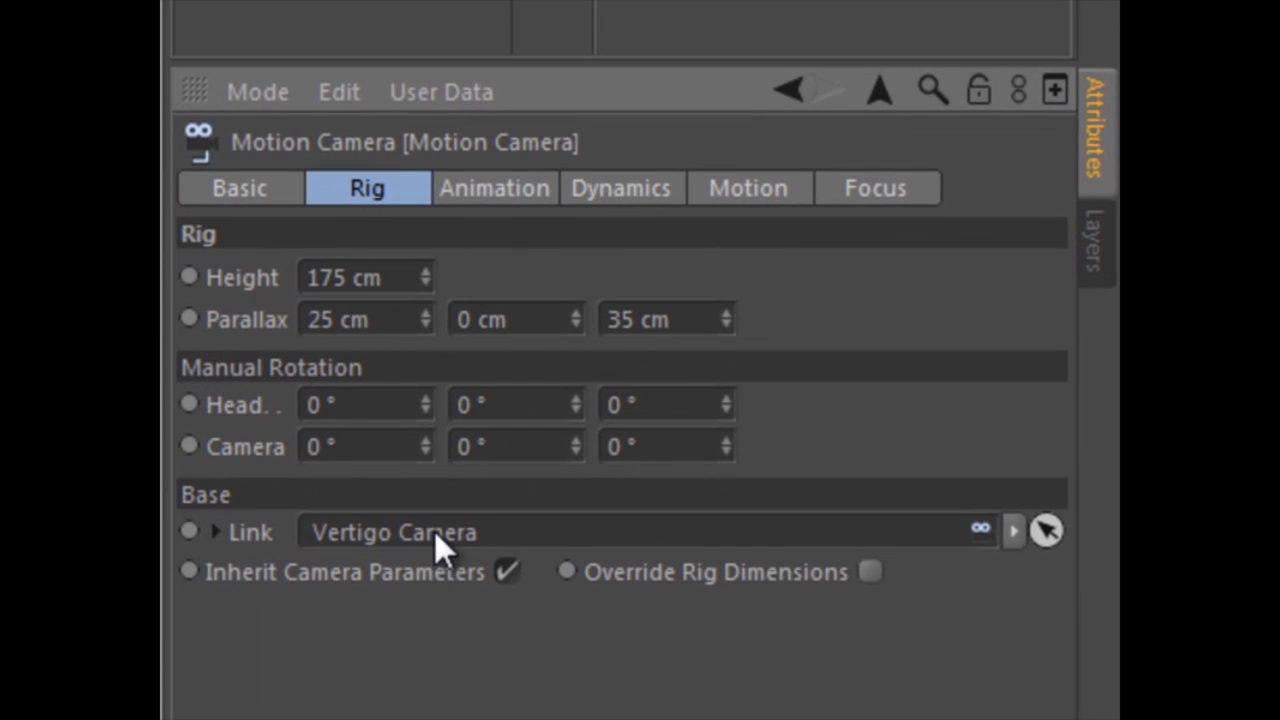
Step: Turn on Head Dynamics and Hands Dynamics for the Motion Camera
click(624, 188)
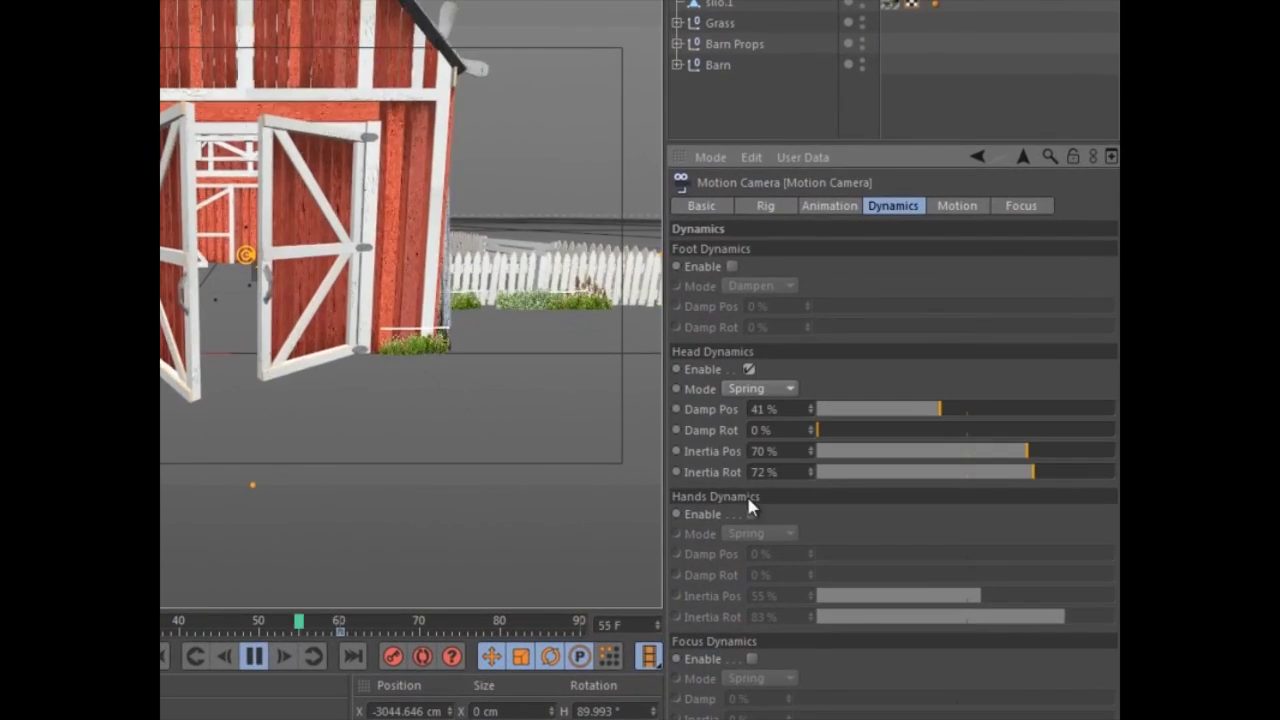
click(752, 513)
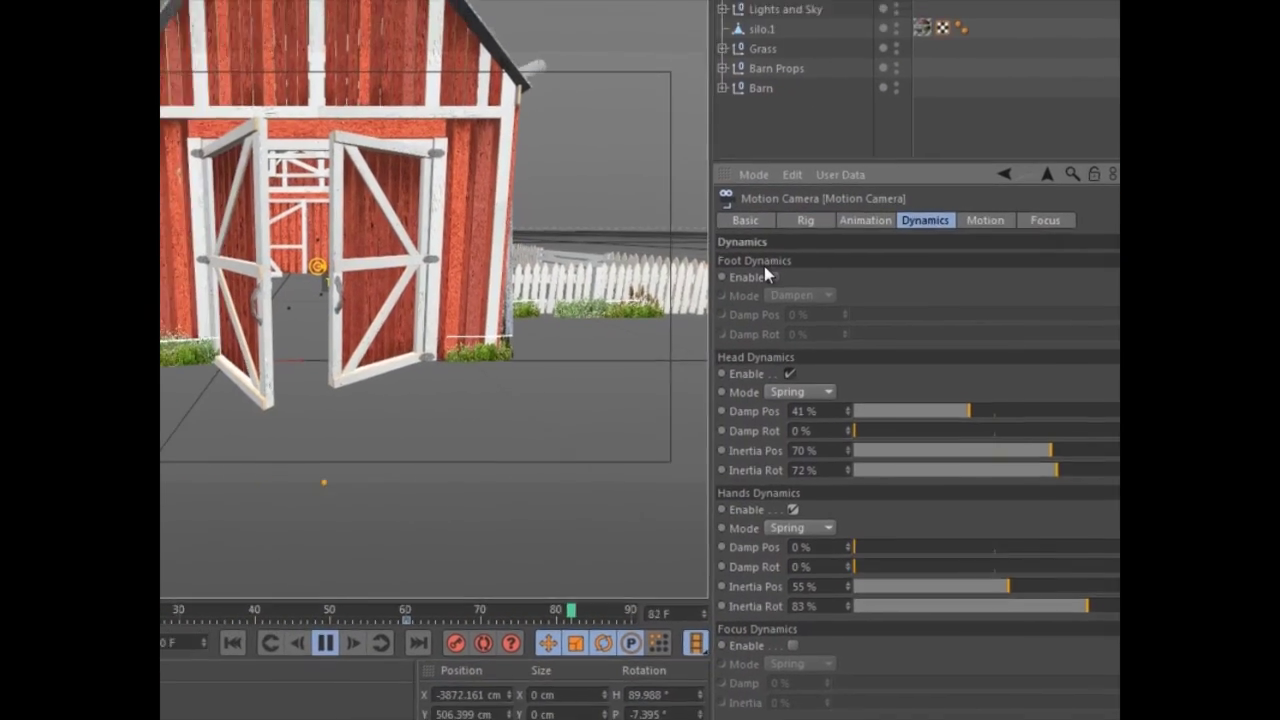
click(764, 268)
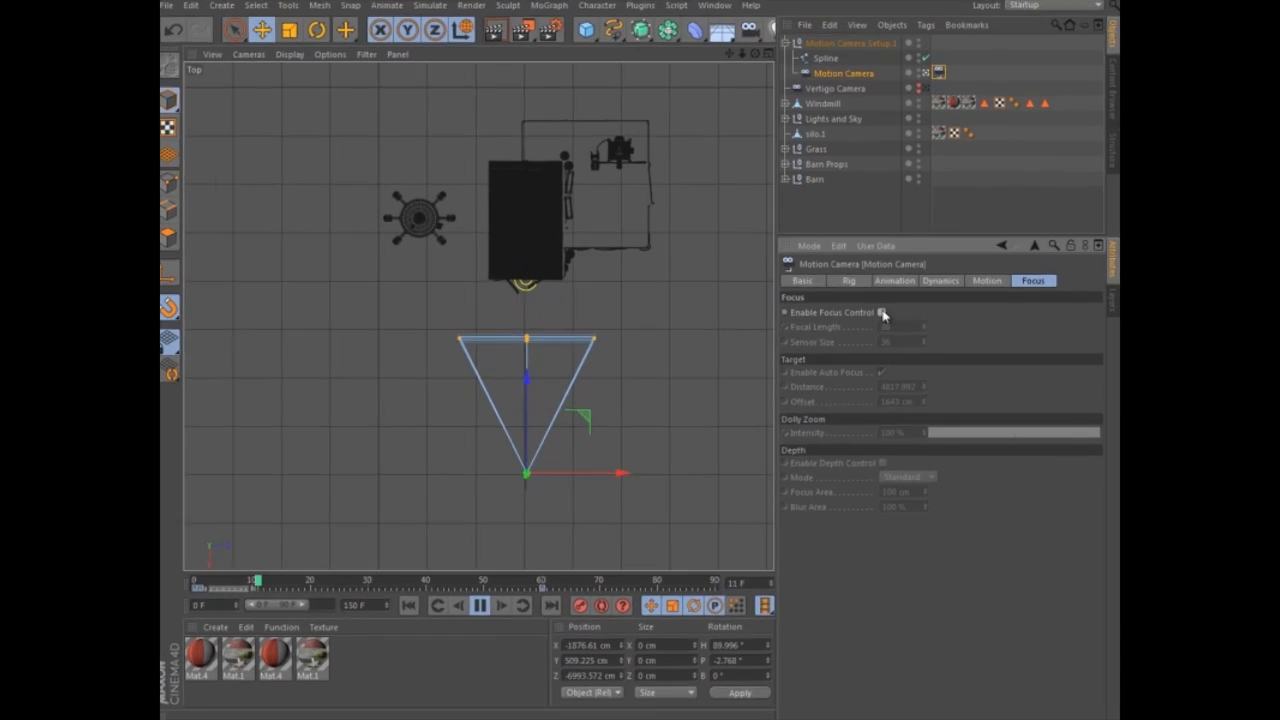
Step: Turn on Focus Control and turn off Foot, Head and Hands Dynamics
click(877, 330)
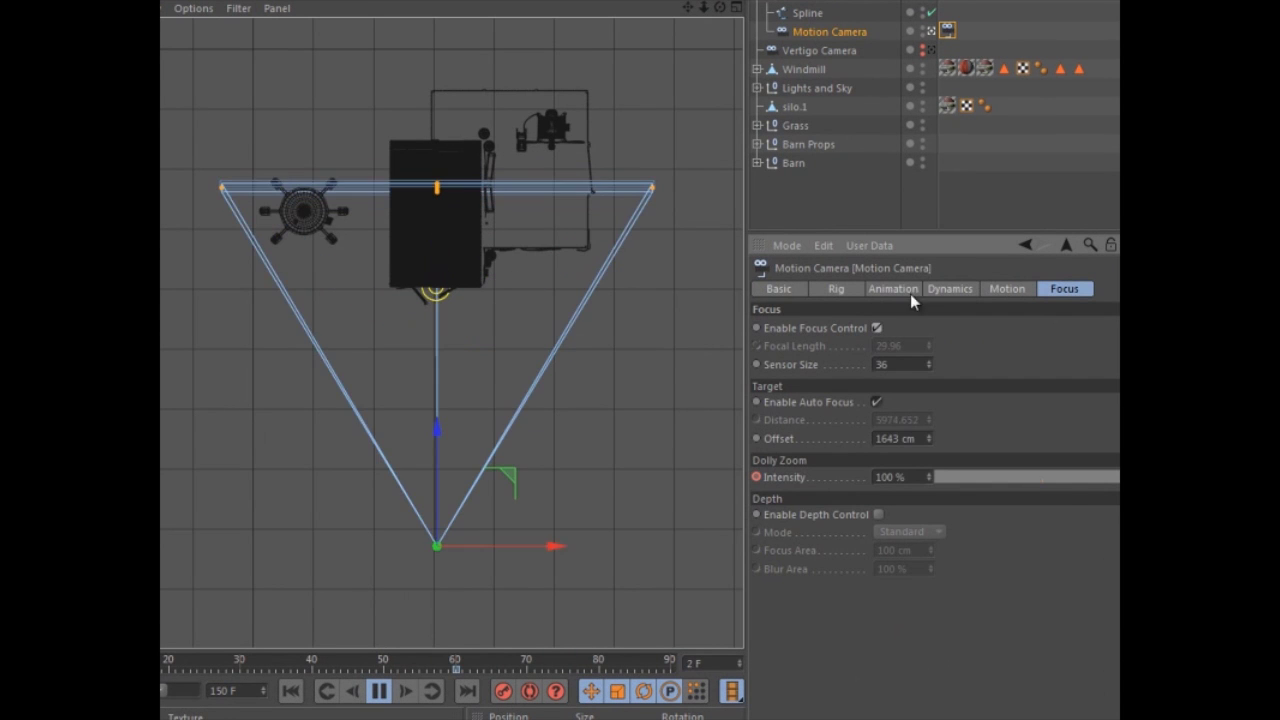
click(958, 291)
click(806, 343)
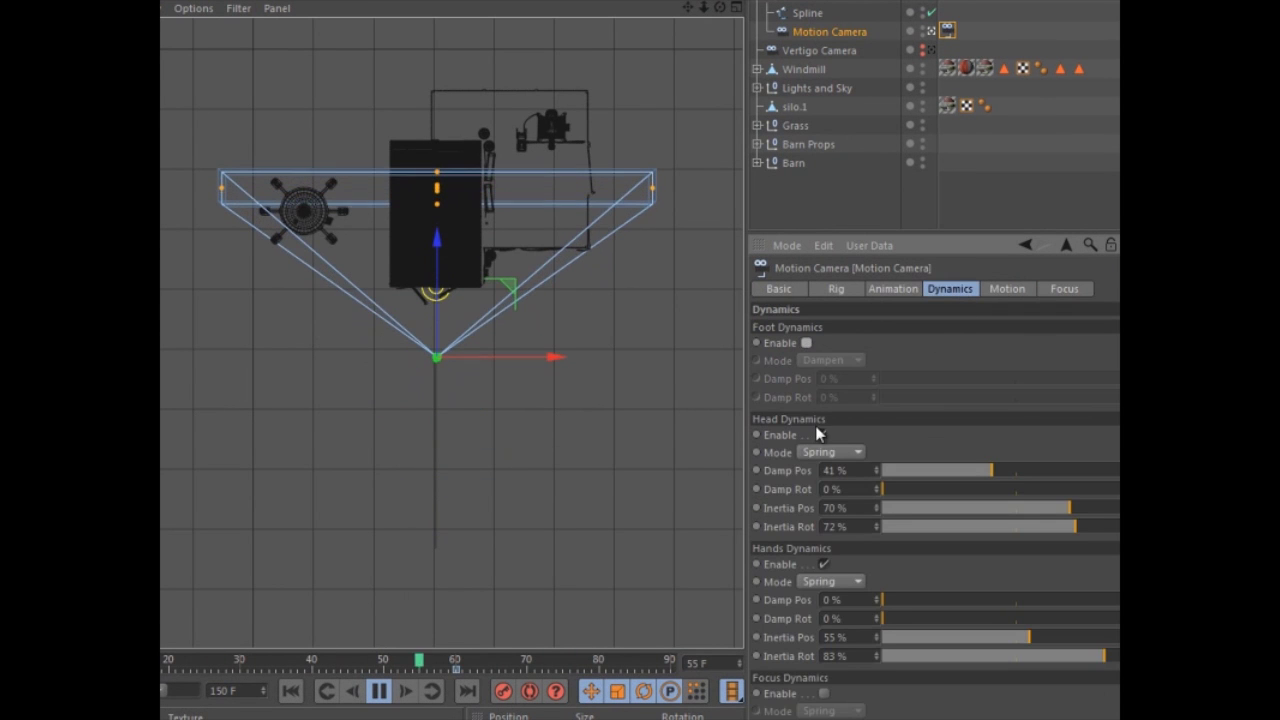
click(820, 434)
click(822, 564)
click(1066, 290)
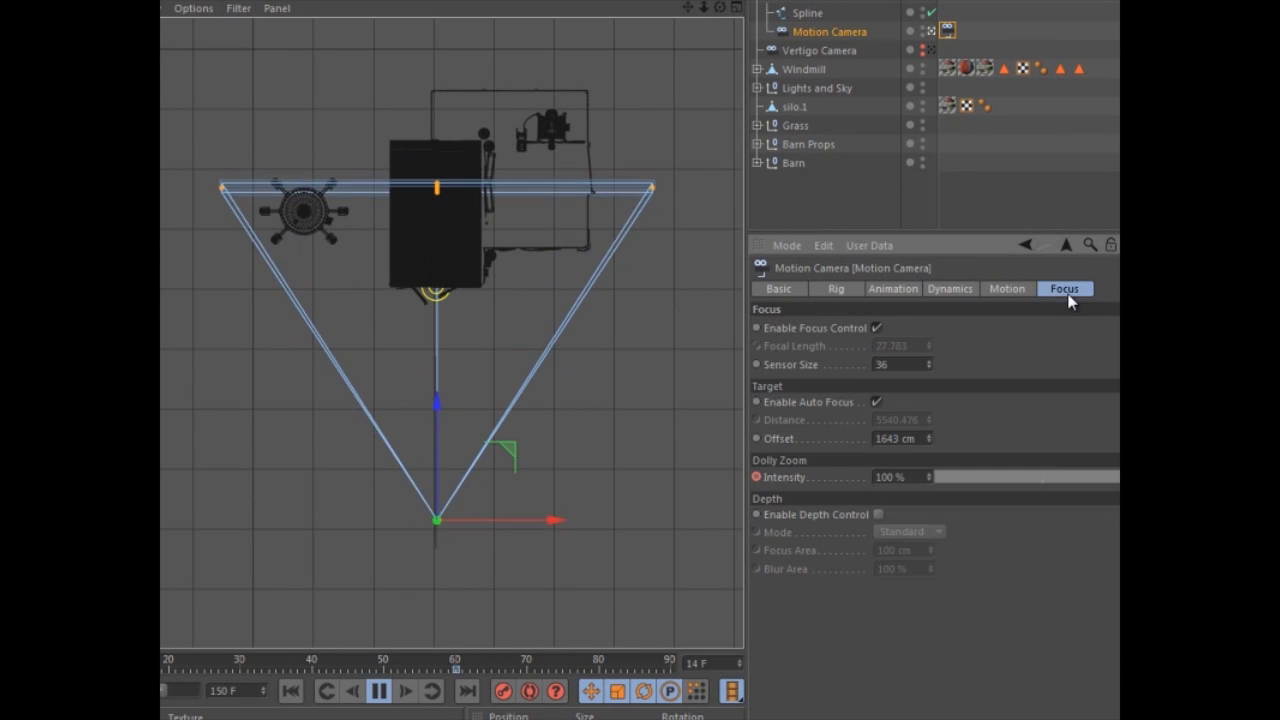